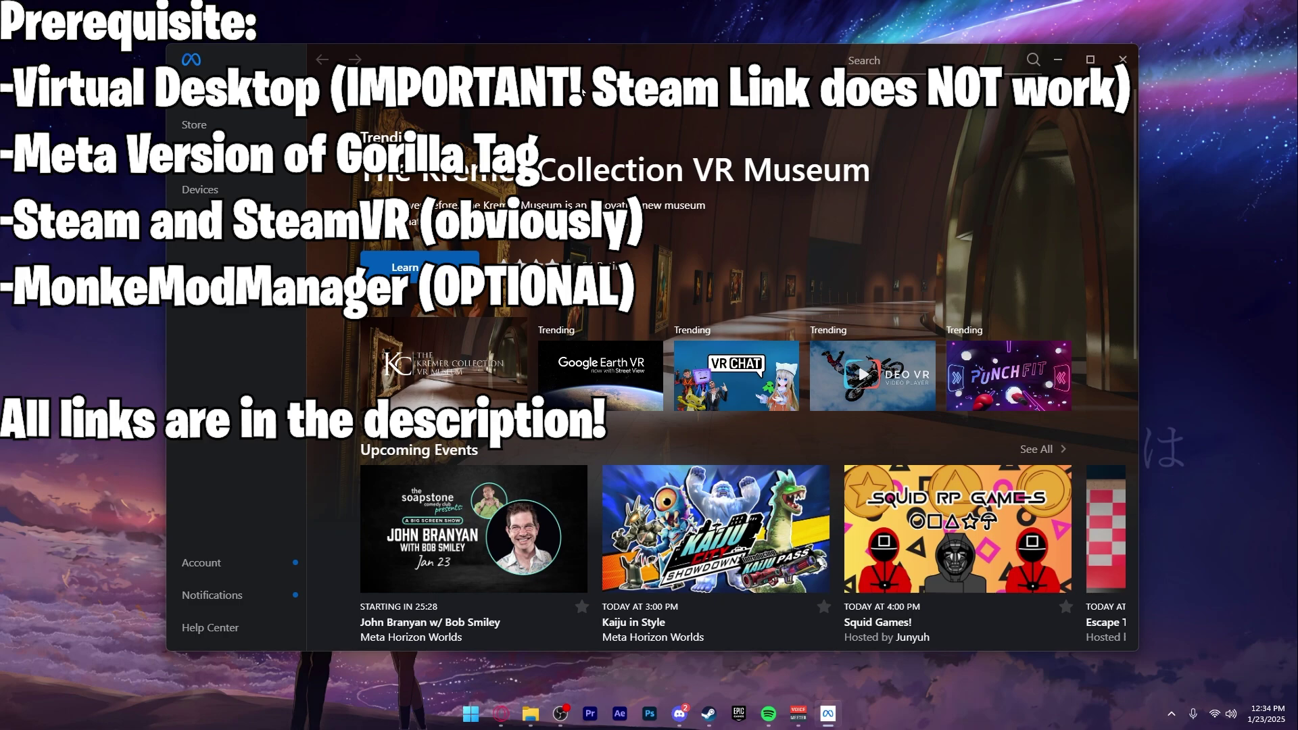
- Find Gorilla Tag in the Meta store and review its product page
click(194, 124)
click(903, 81)
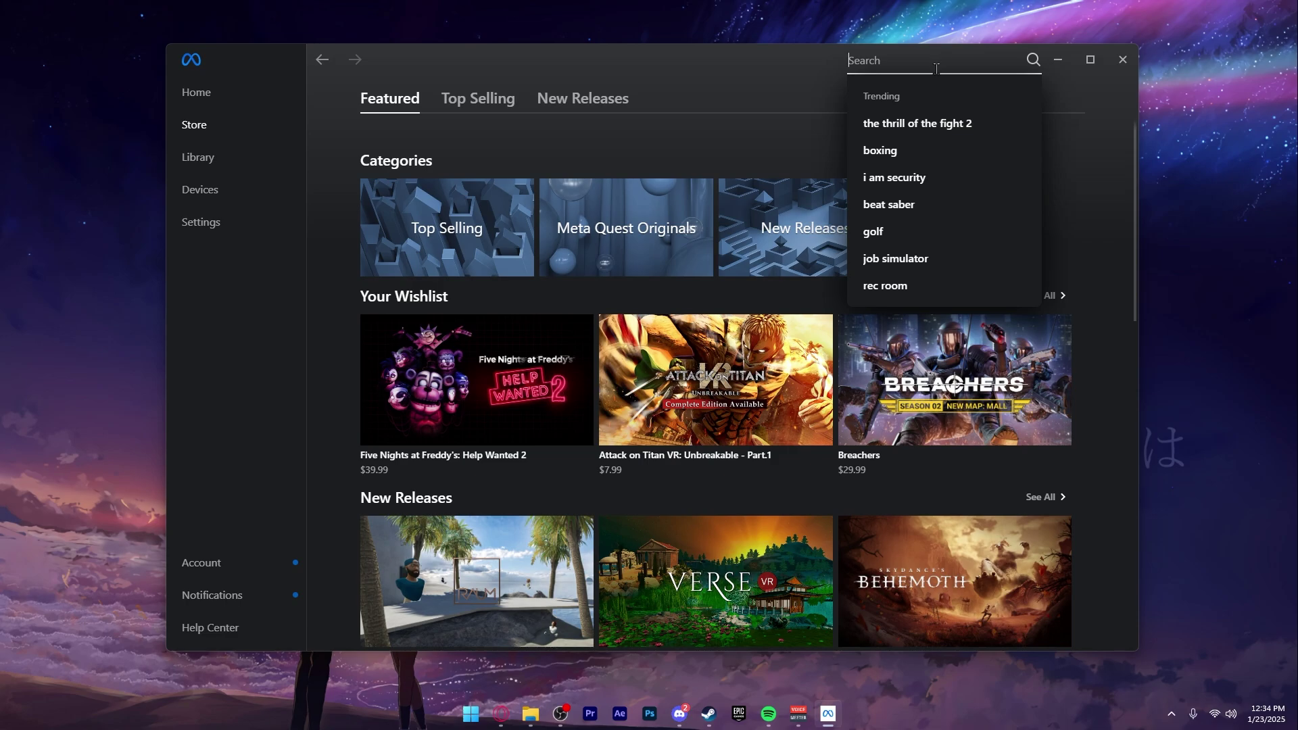
click(782, 269)
scroll(740, 334, down, 2)
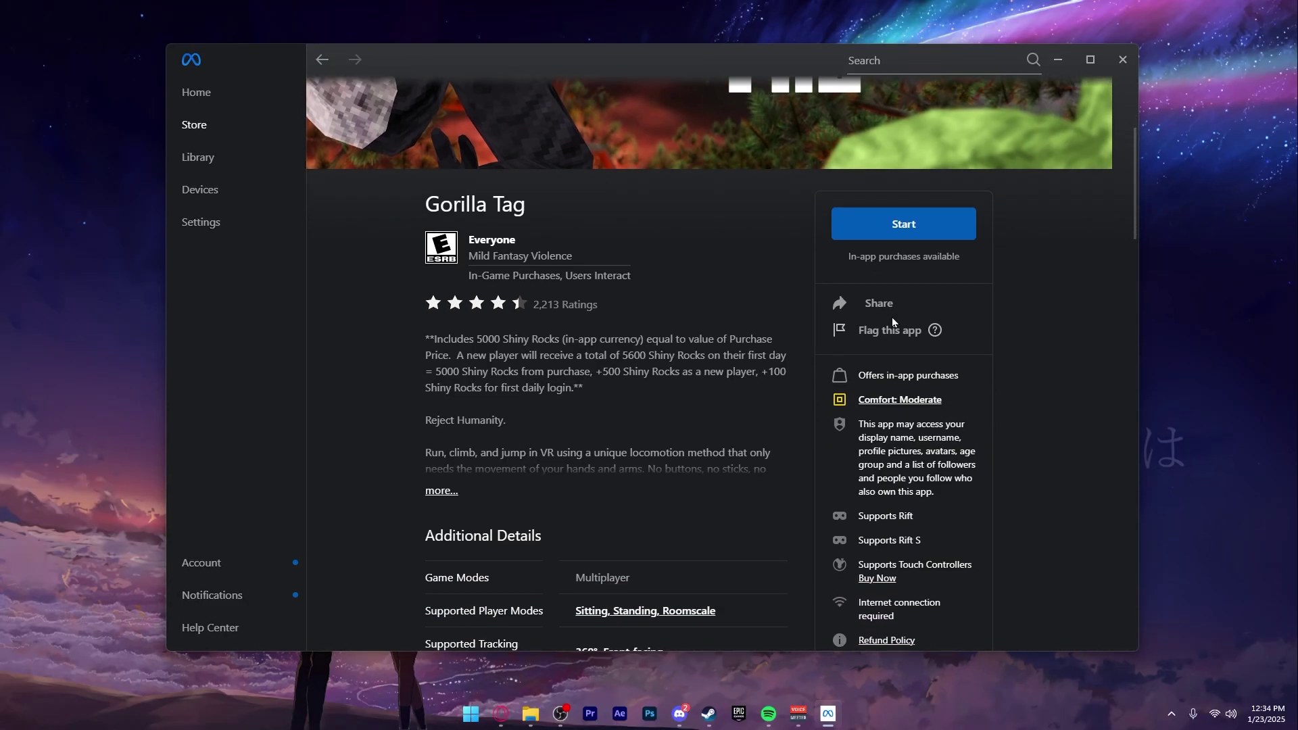
scroll(916, 368, up, 3)
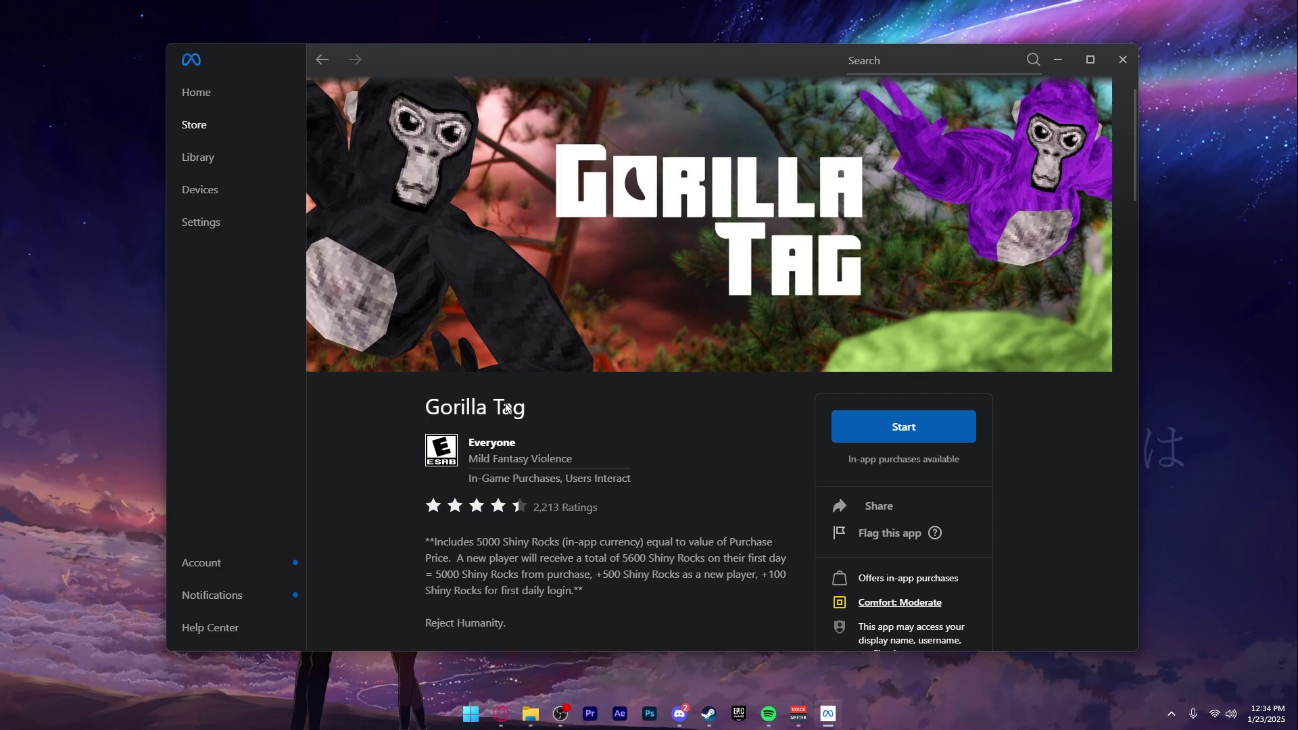
- Launch Steam, then return to the Meta app and show the installed apps in its Library
click(708, 714)
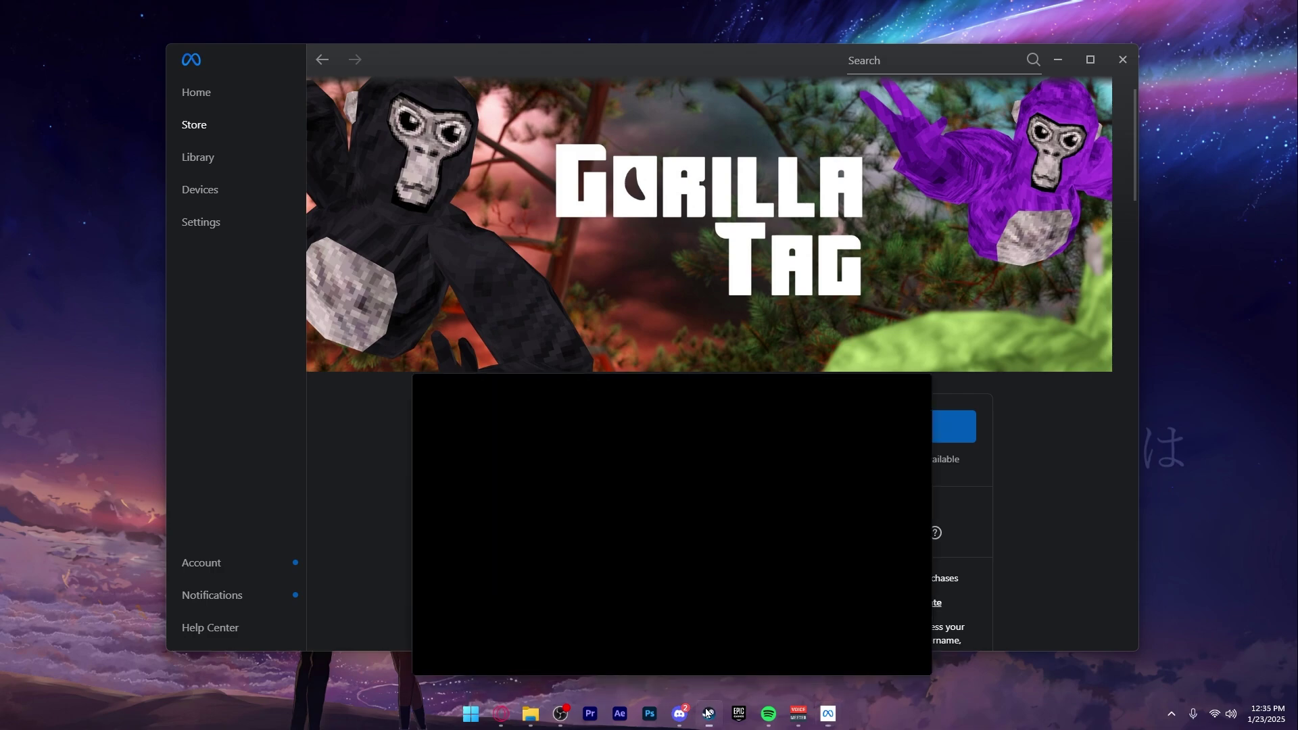
click(319, 524)
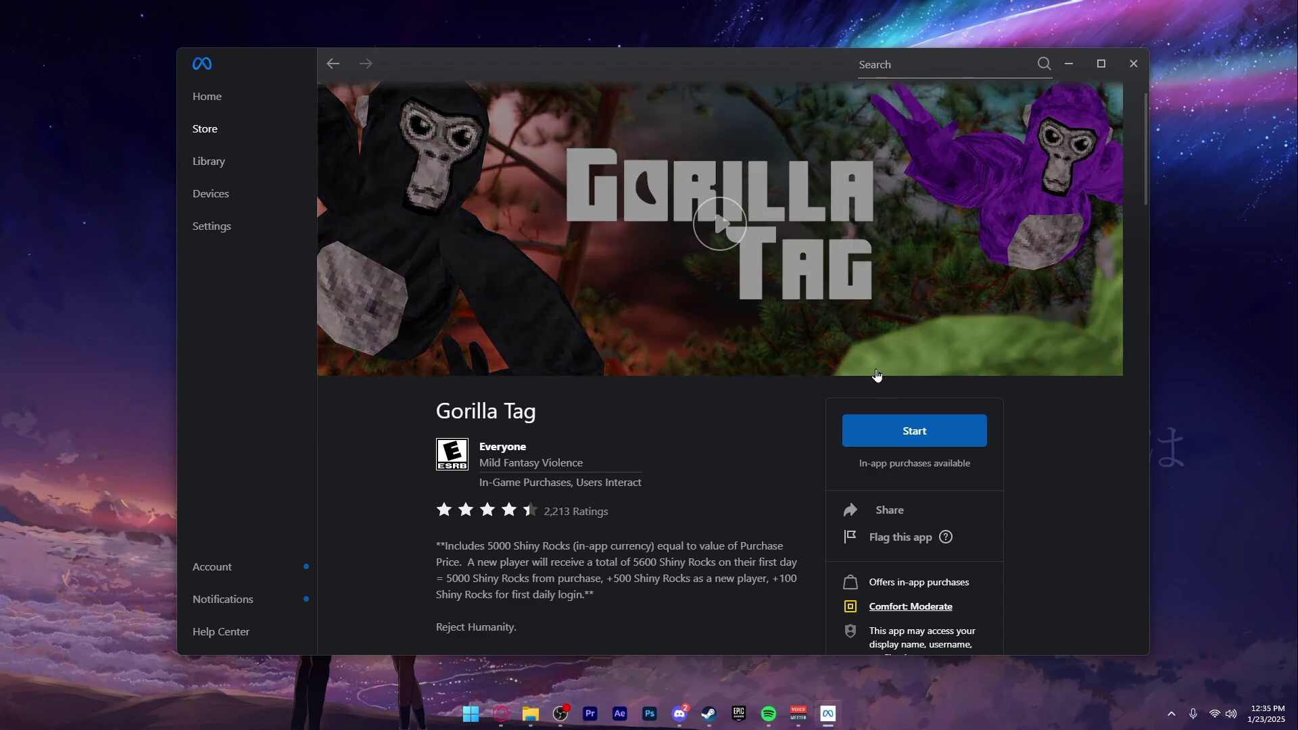
drag(550, 75, 548, 69)
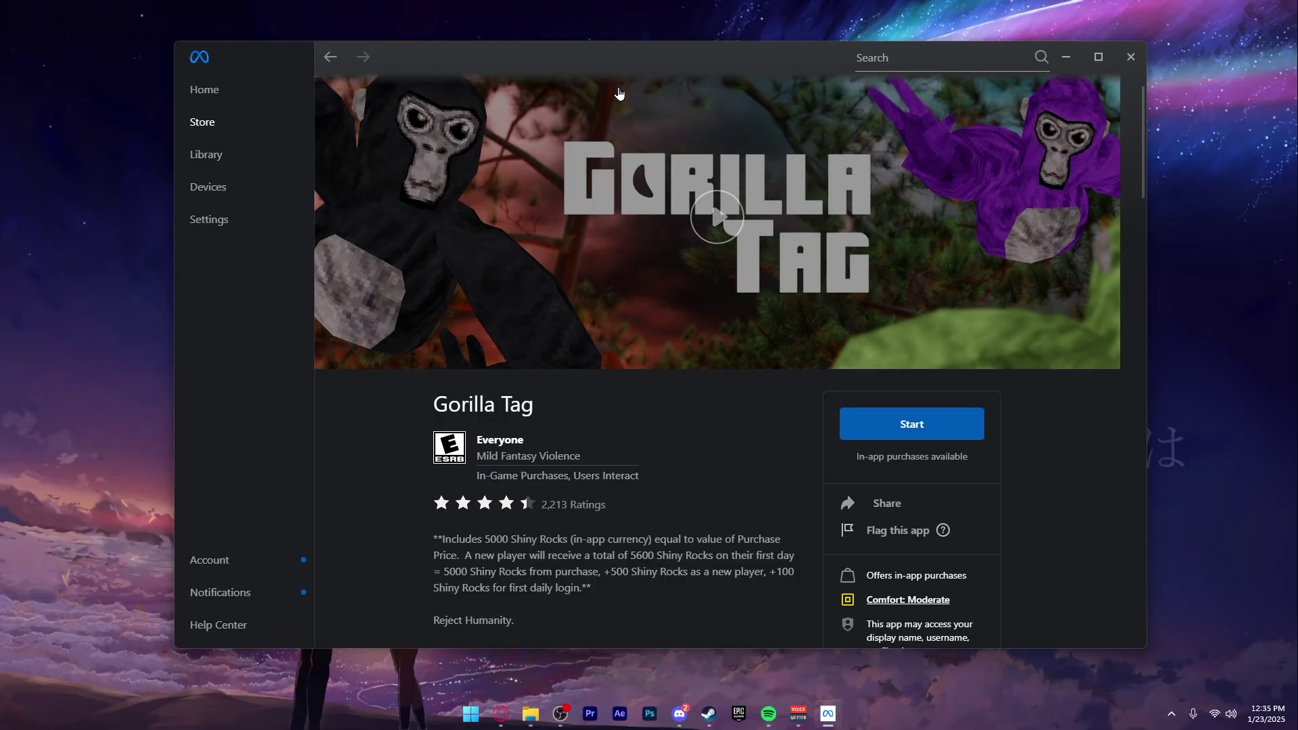
mouse_move(641, 50)
mouse_down()
mouse_move(721, 70)
mouse_move(656, 62)
mouse_up()
click(233, 157)
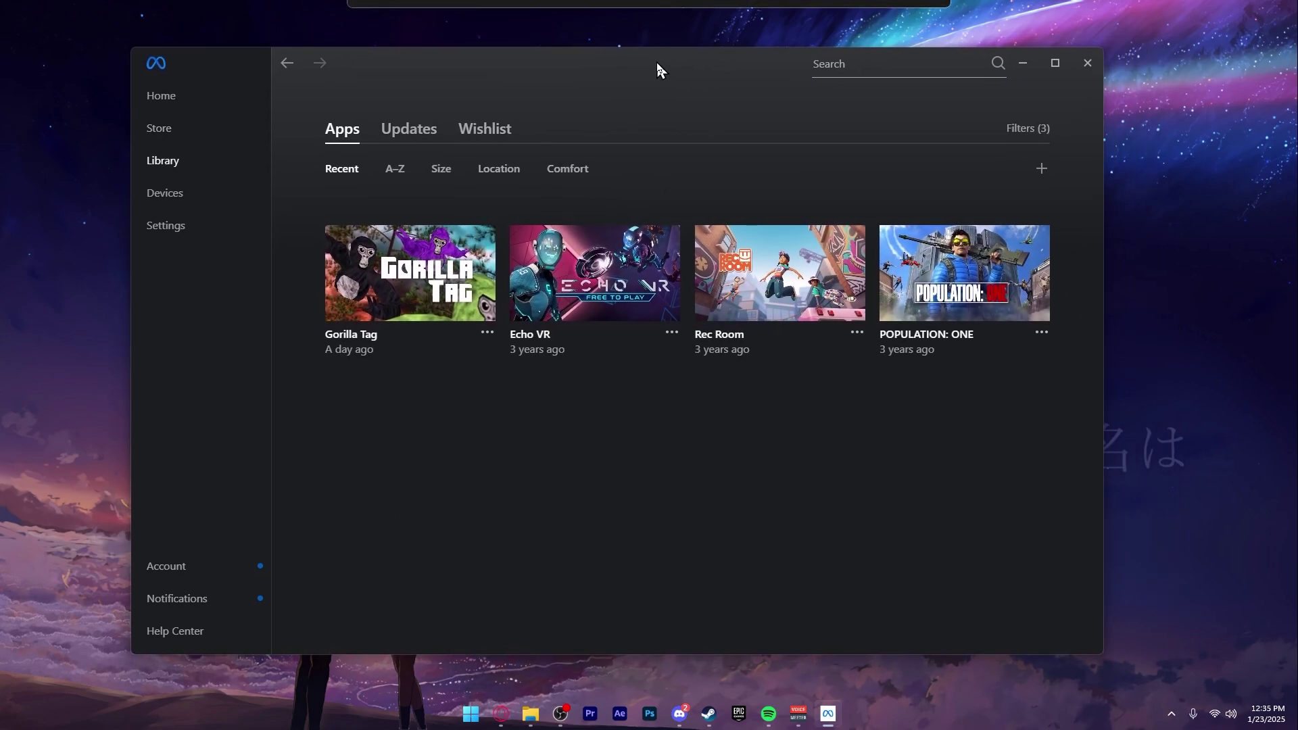
drag(656, 62, 657, 63)
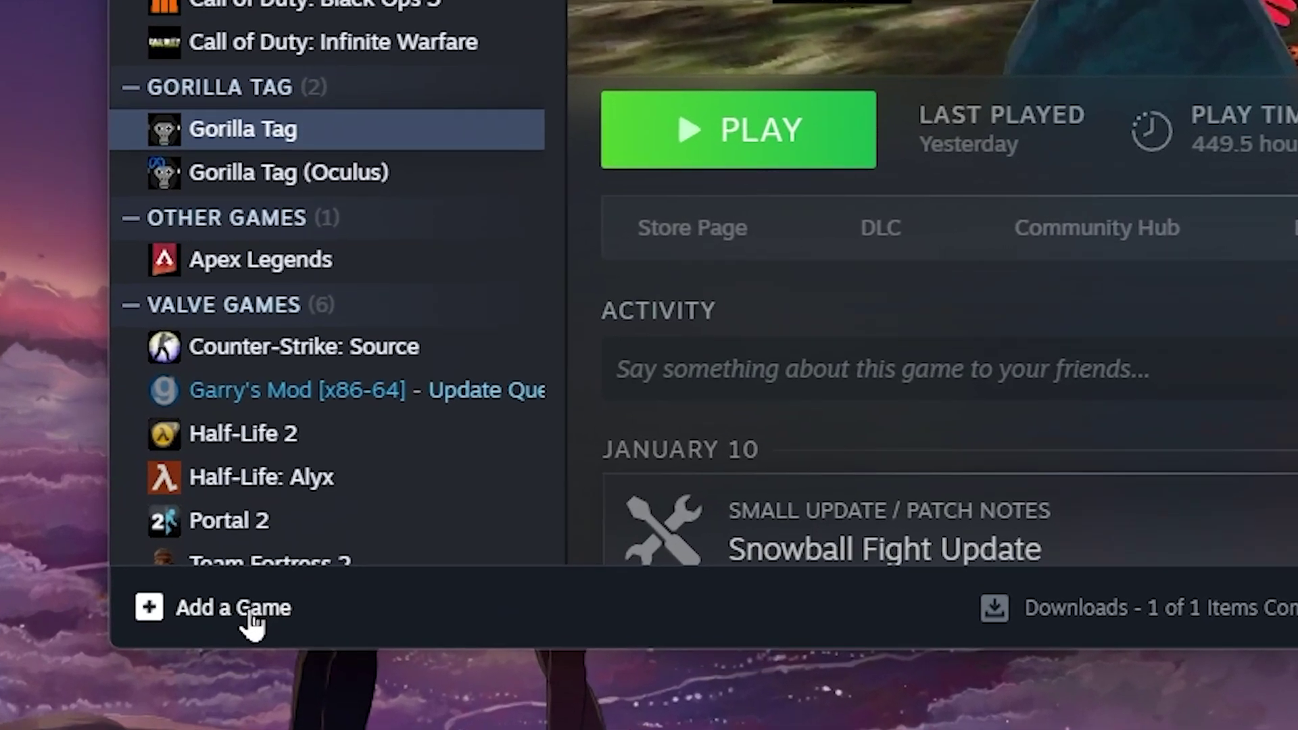
click(261, 647)
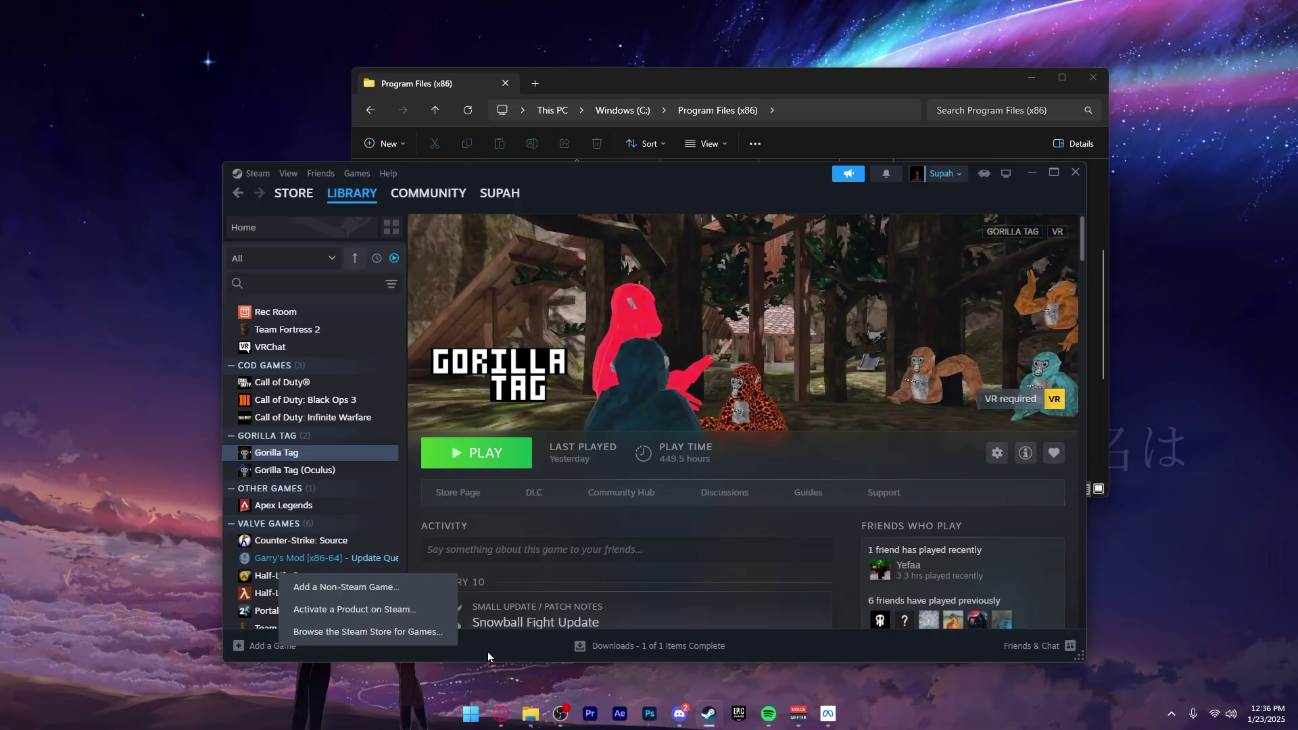
click(487, 651)
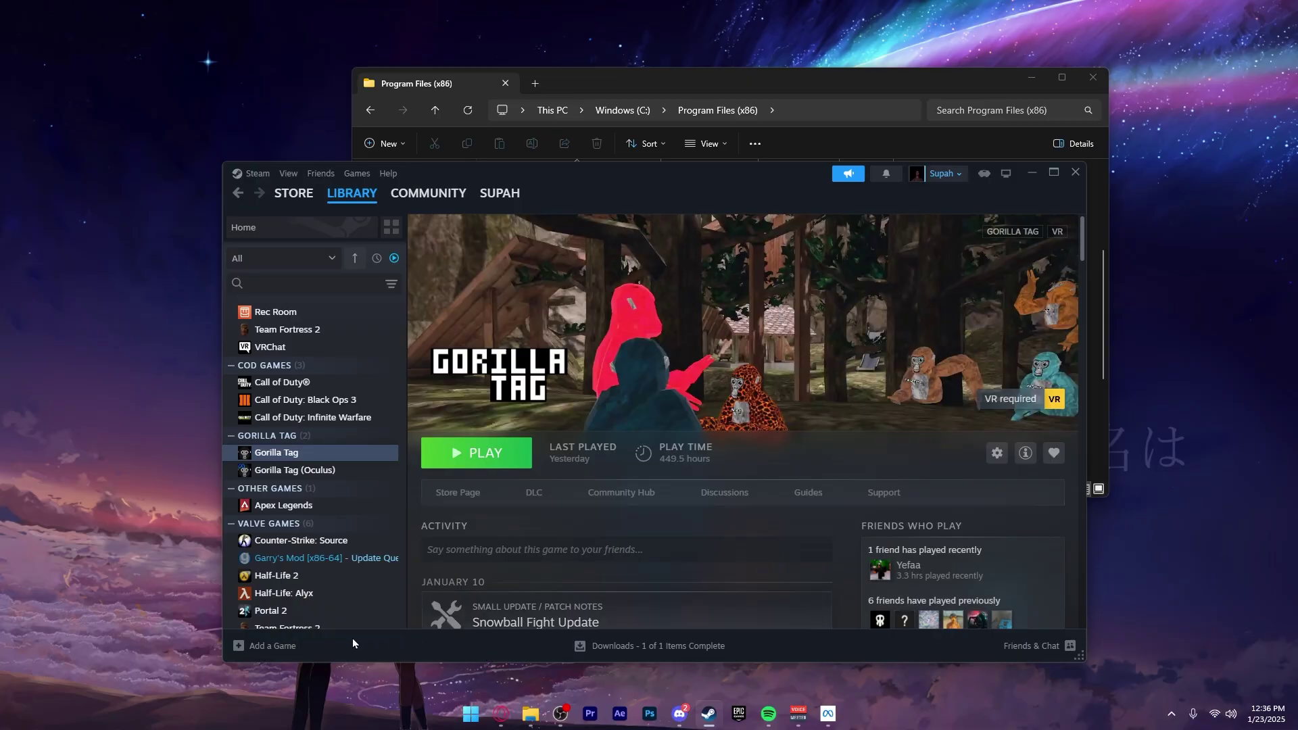
drag(738, 189, 754, 175)
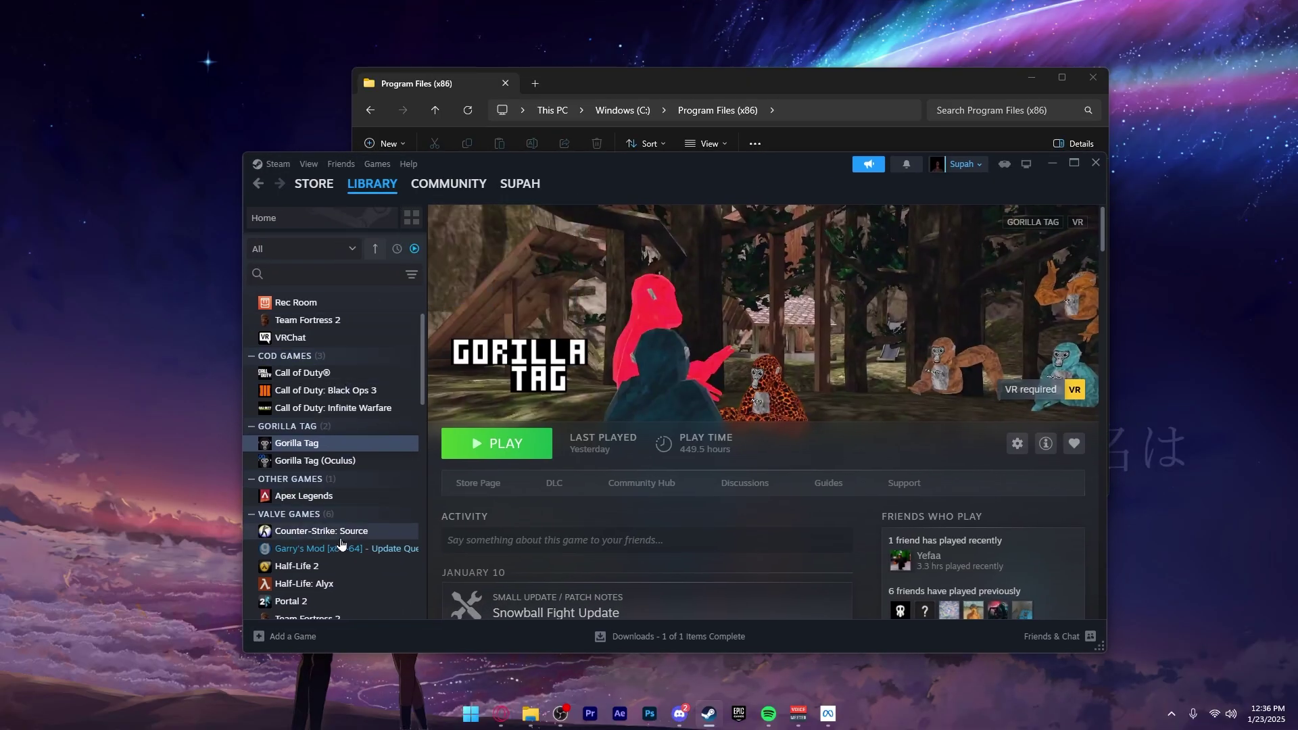
- Start adding a non-Steam game to the Steam library and browse for its executable
click(299, 636)
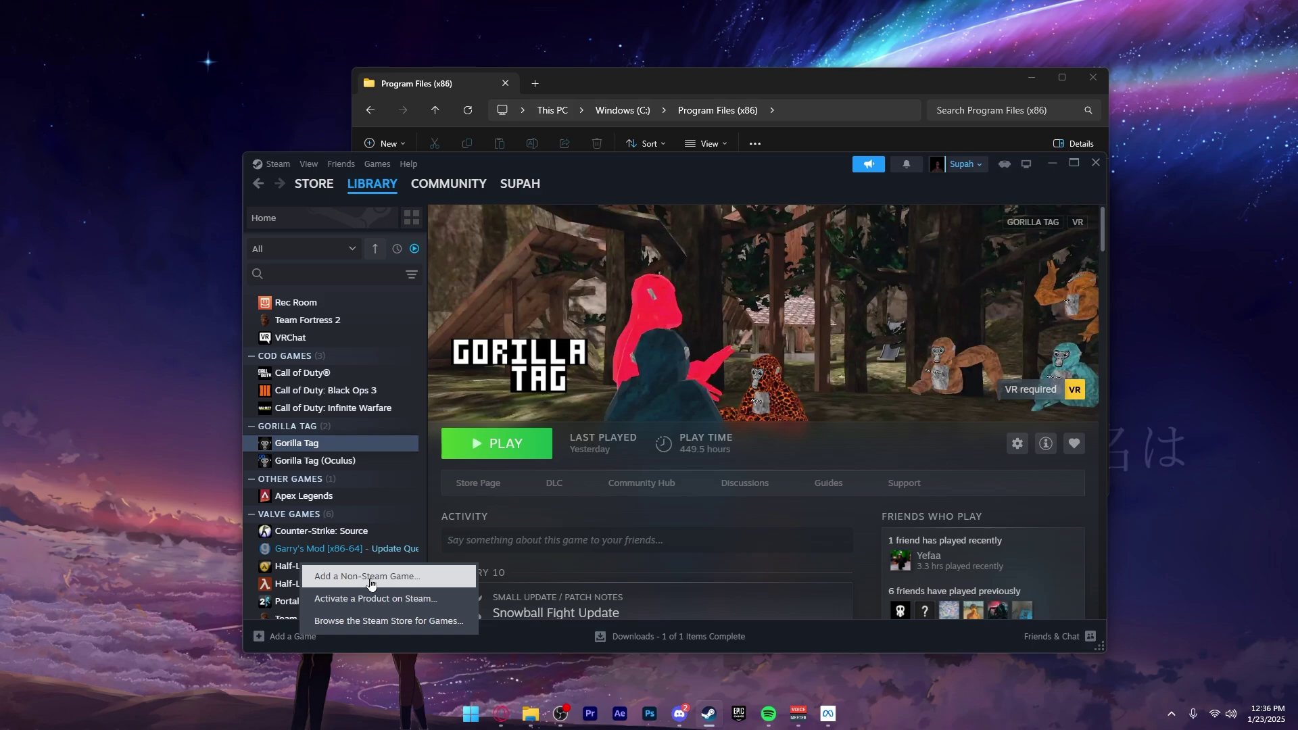
click(369, 579)
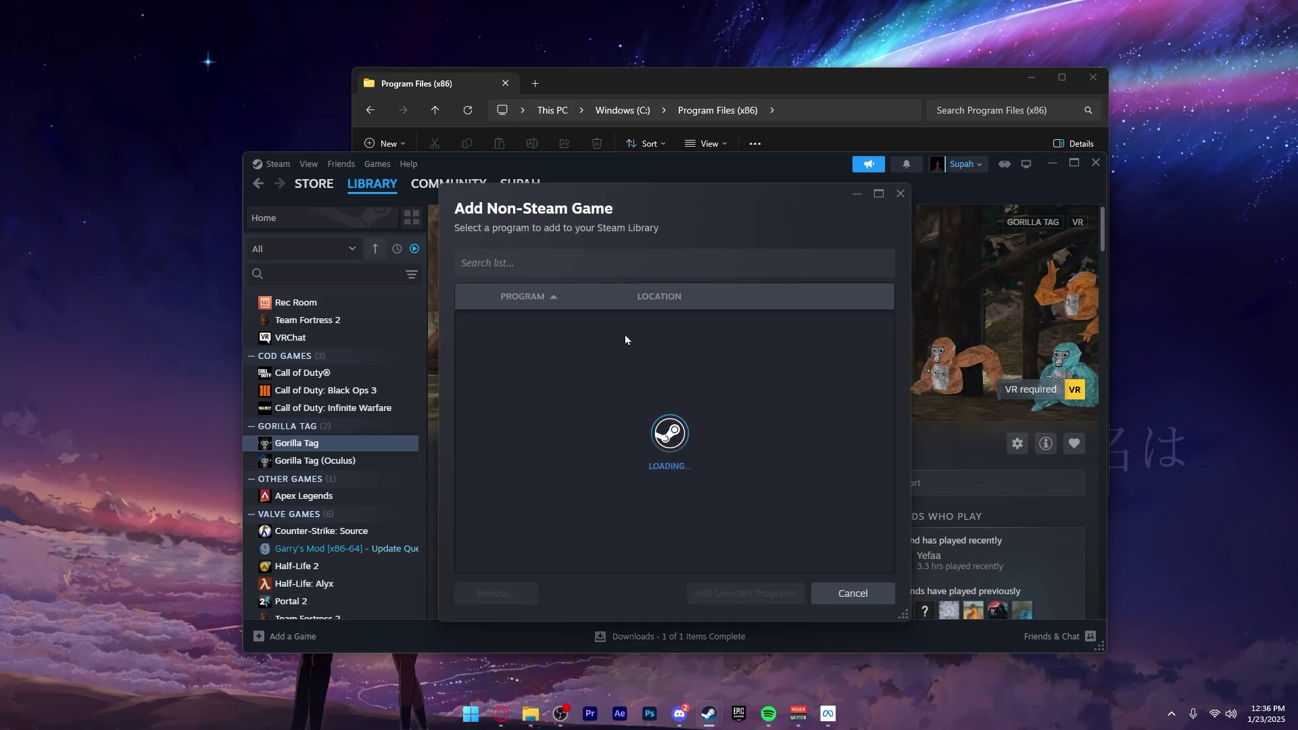
drag(667, 223, 669, 188)
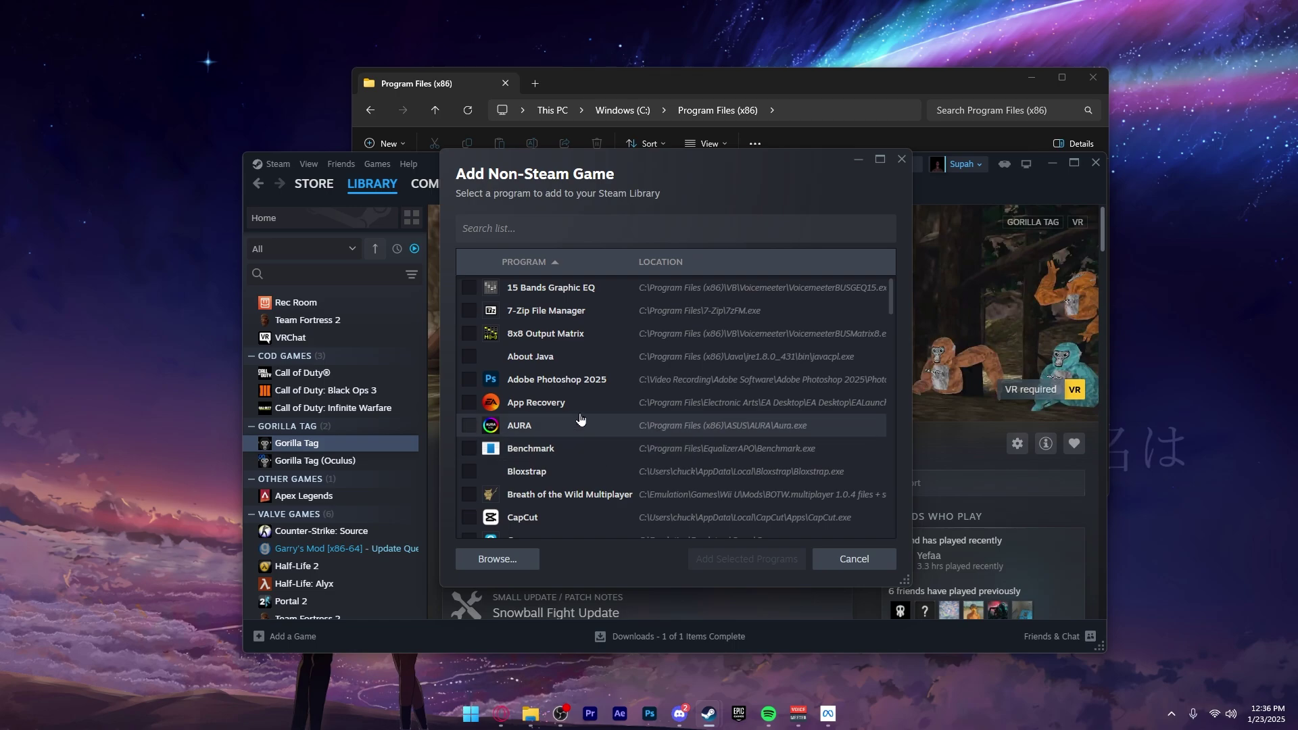
scroll(579, 420, down, 1)
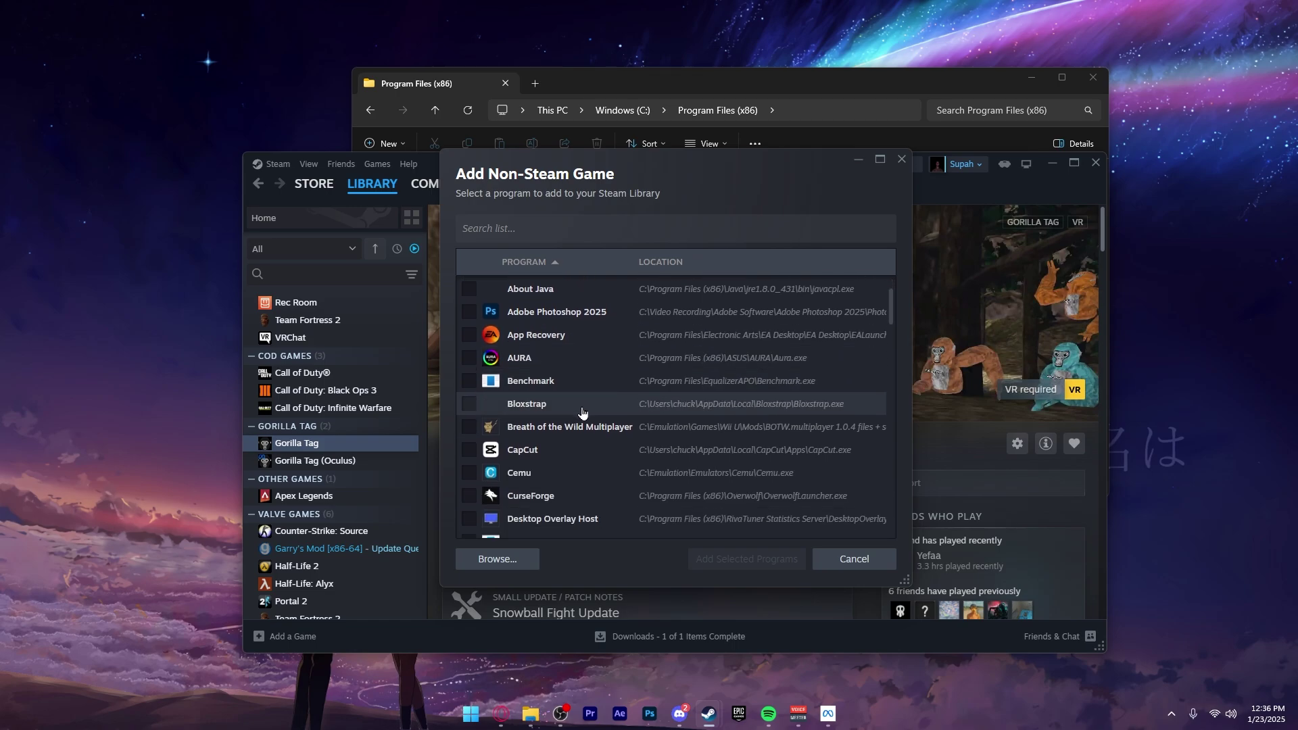
click(513, 562)
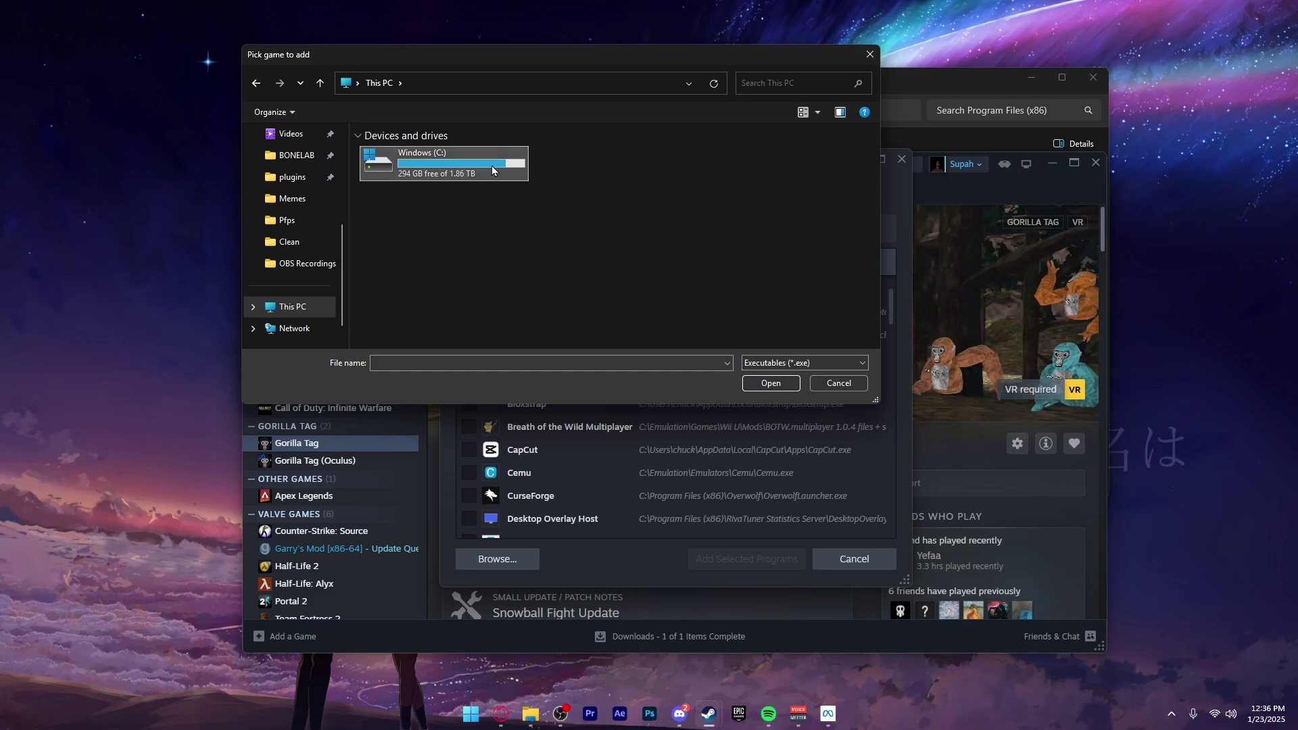
- Navigate to the folder C:\Program Files\Oculus\Software\Software\another-axiom-gorilla-tag in the file picker
double_click(473, 175)
key(alt+Left)
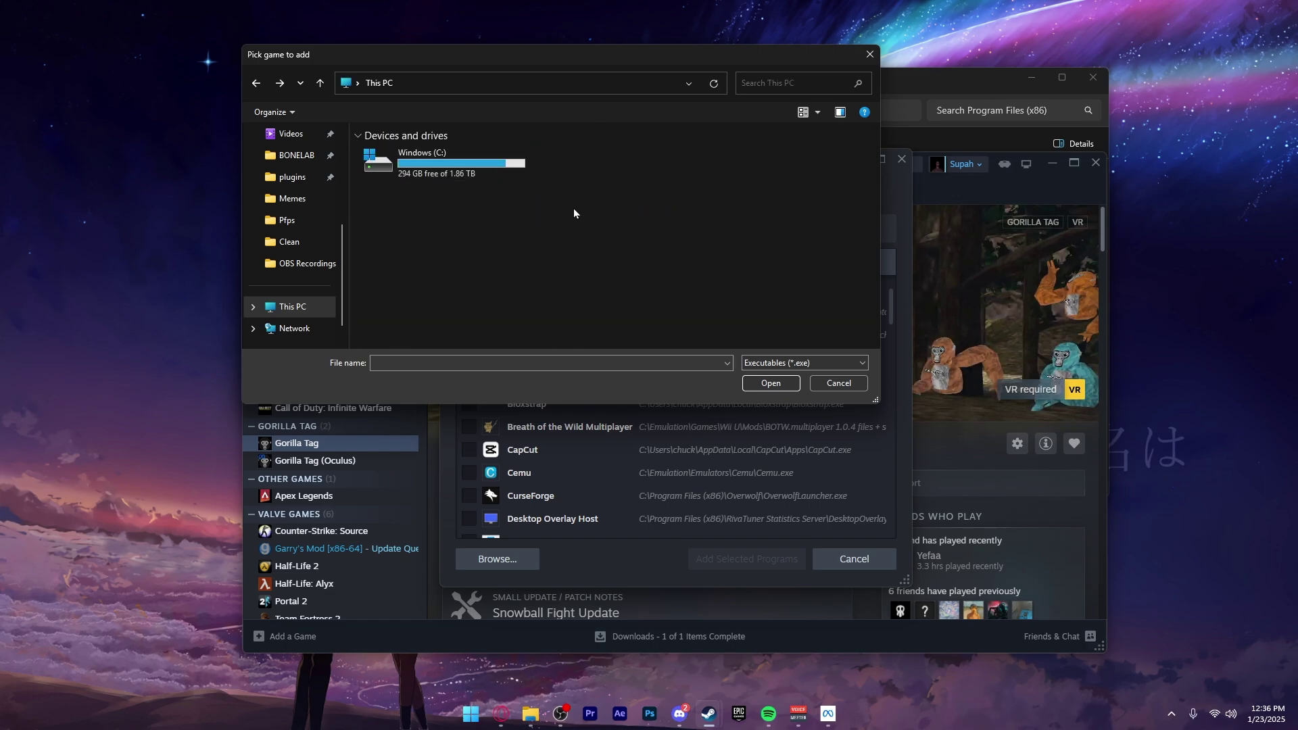
drag(585, 63, 591, 78)
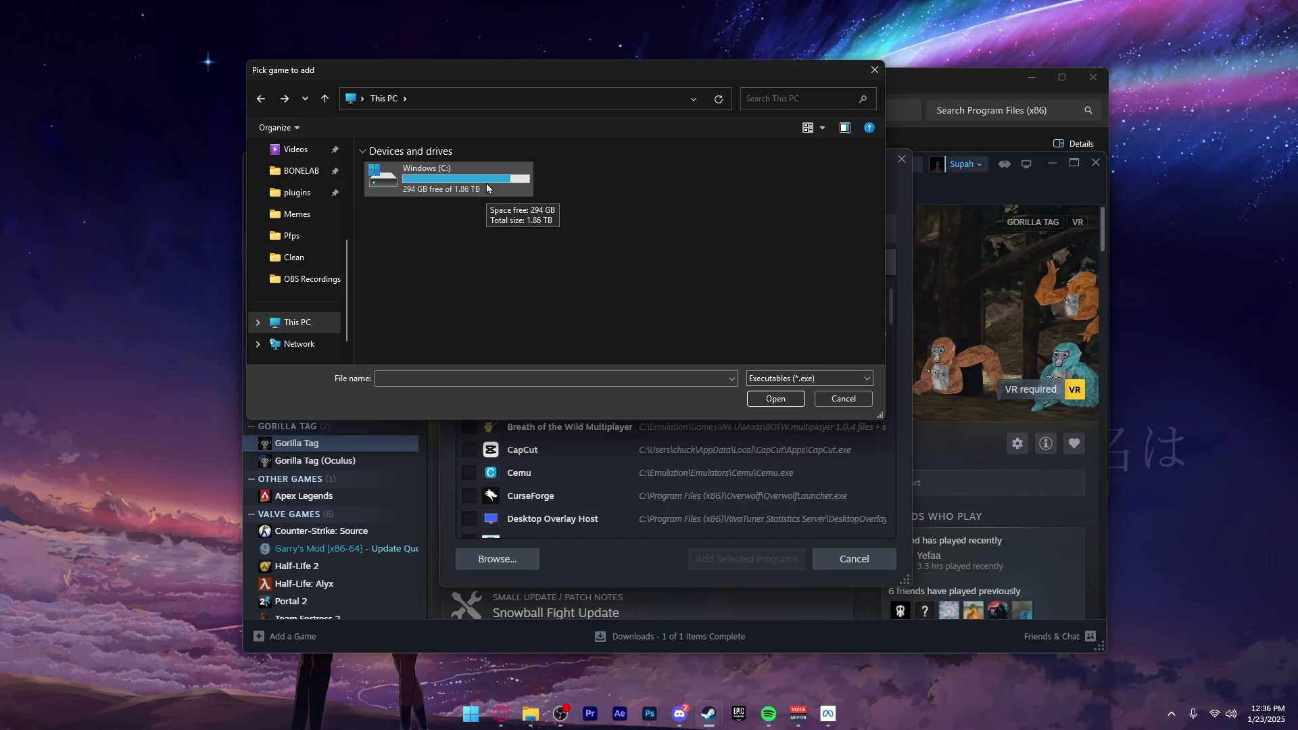
double_click(484, 184)
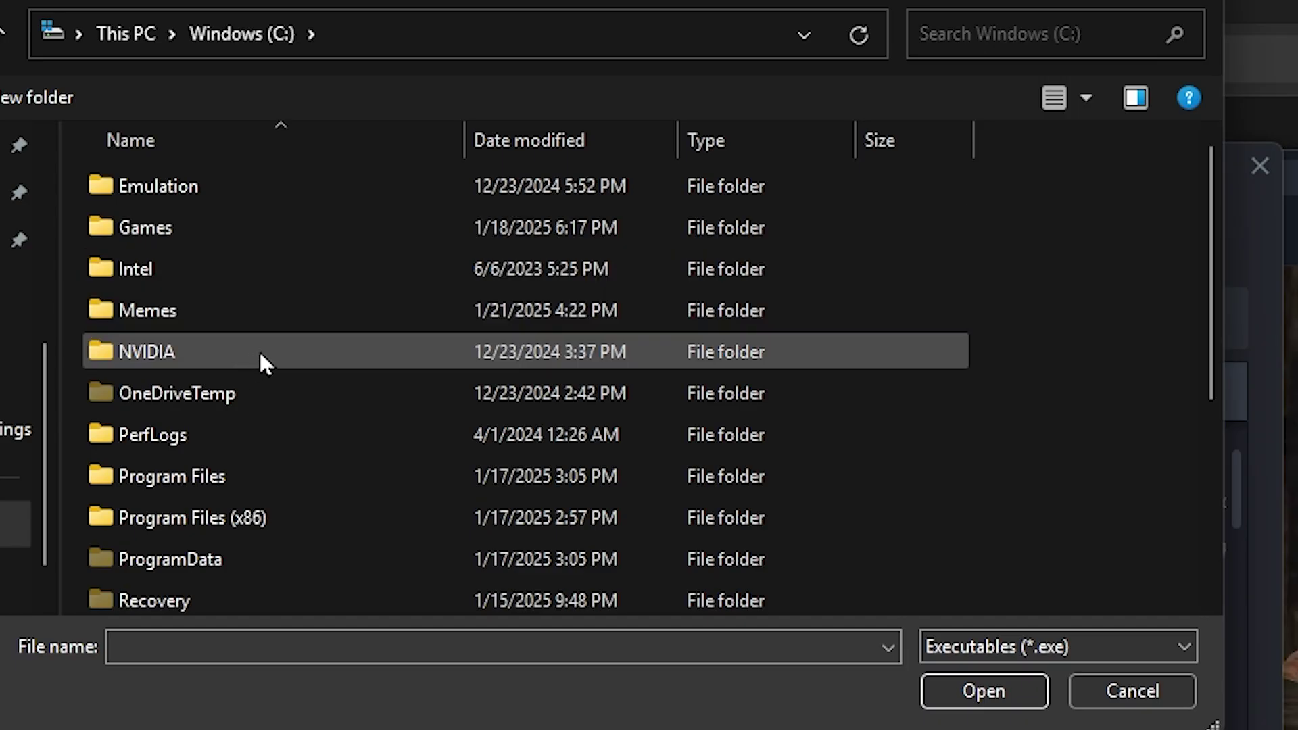
double_click(277, 472)
scroll(267, 390, down, 6)
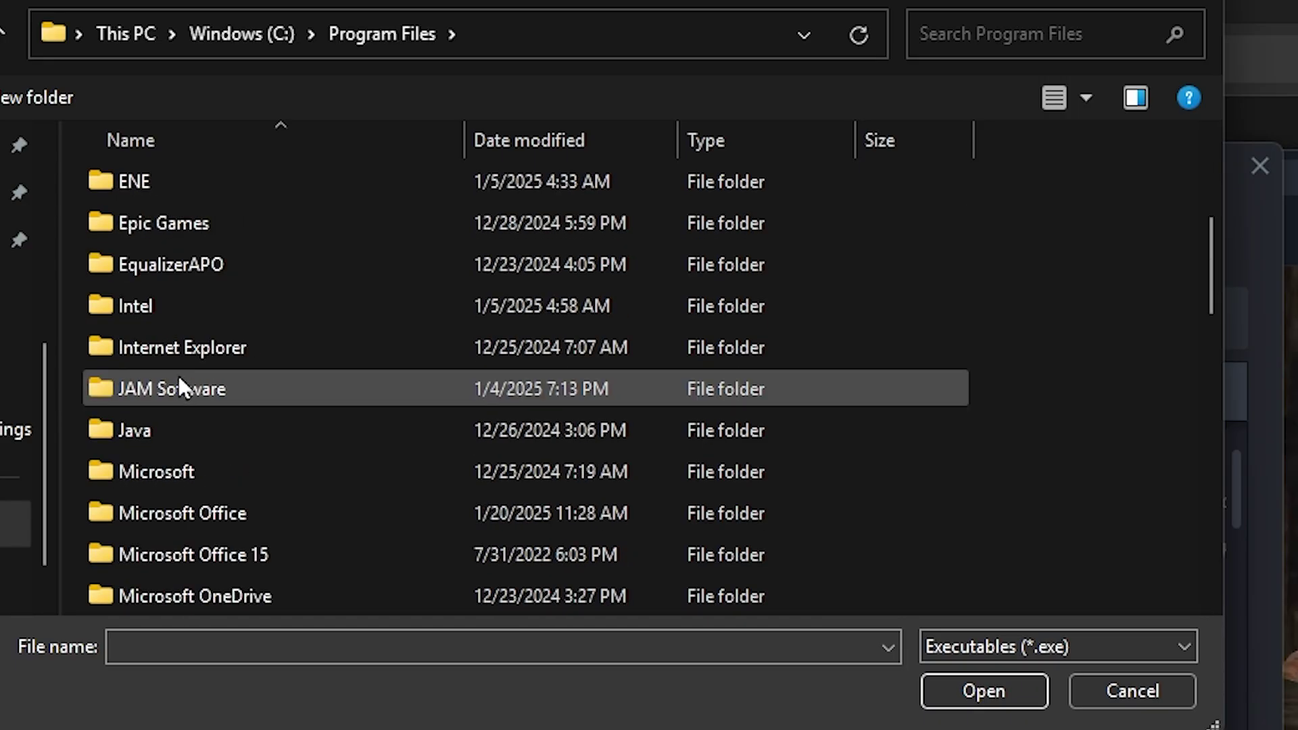
scroll(177, 379, down, 1)
double_click(213, 388)
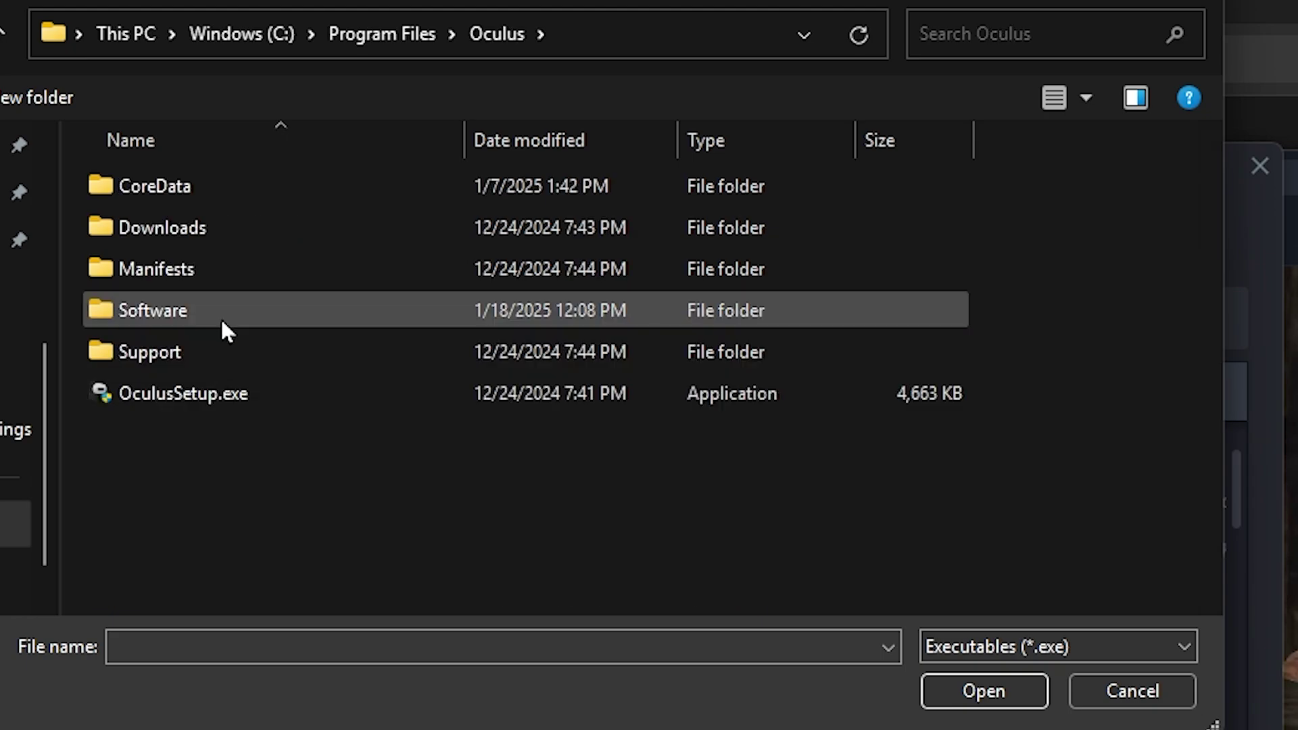
double_click(218, 310)
double_click(192, 273)
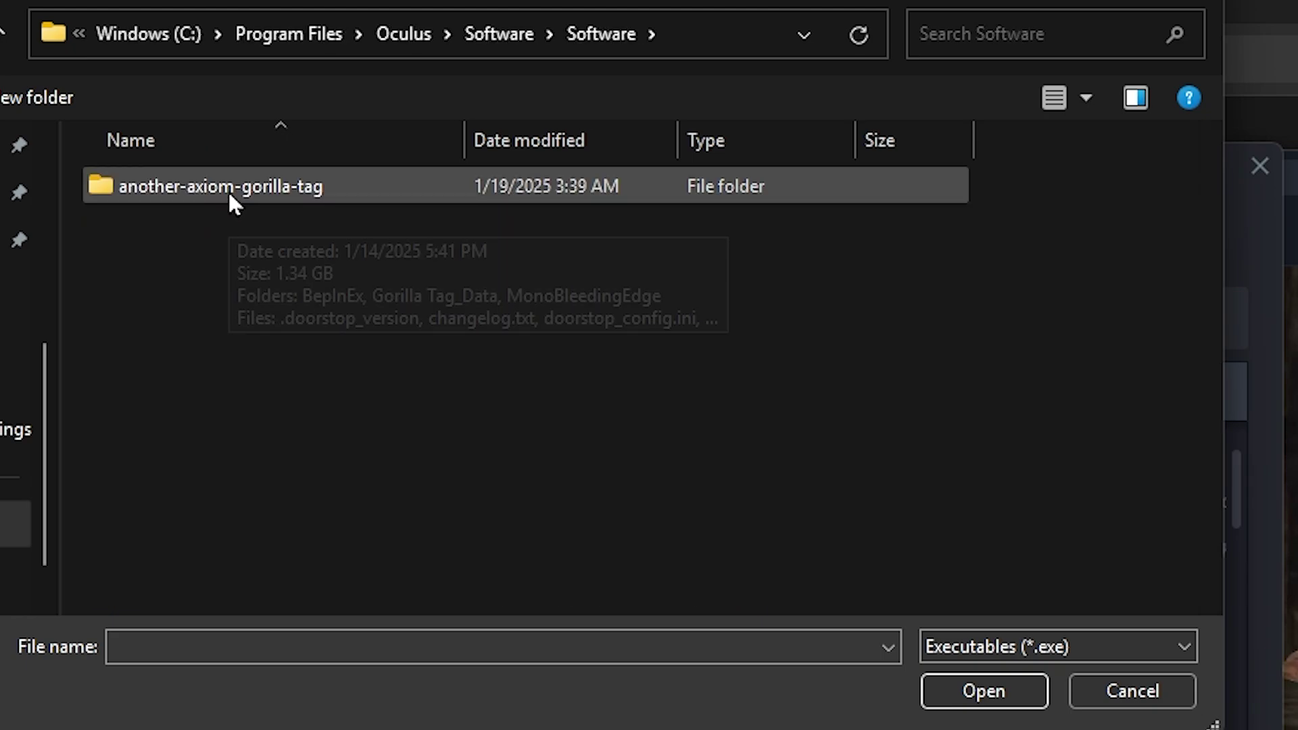
double_click(229, 188)
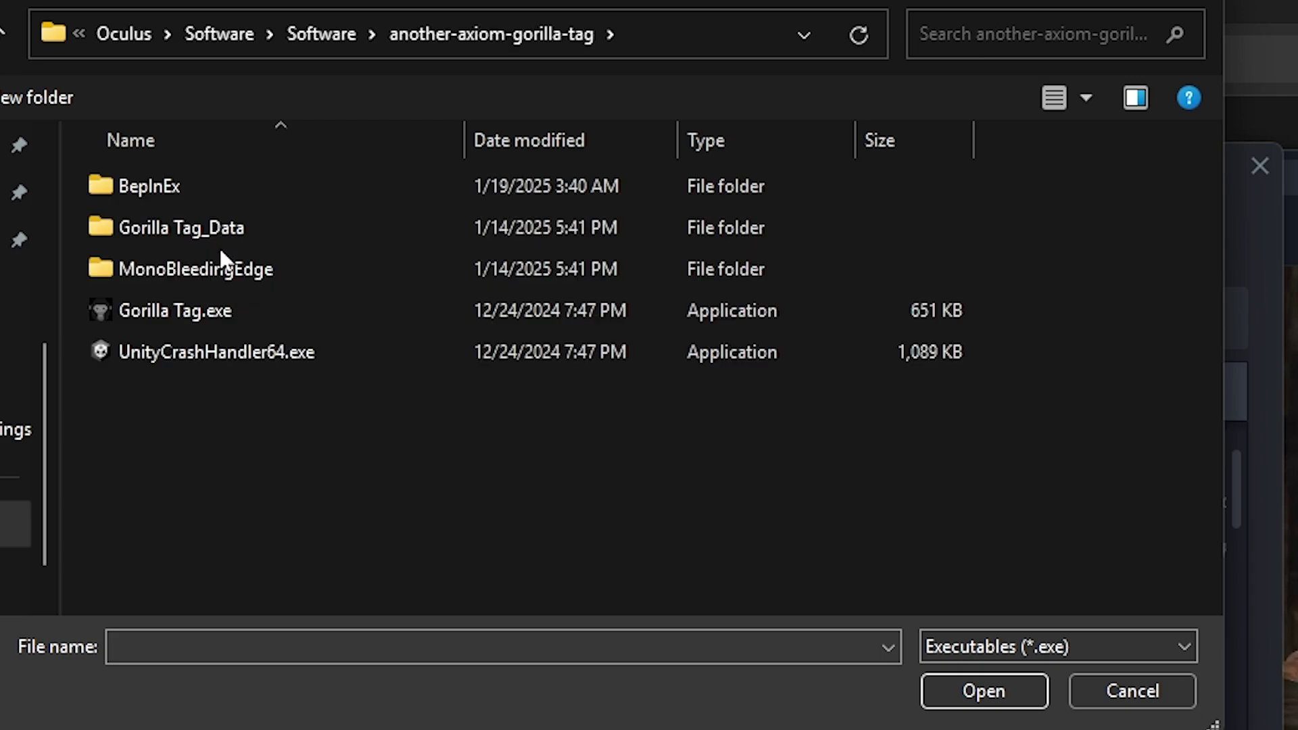
- Choose Gorilla Tag.exe as the program to add, then cancel adding the non-Steam game
double_click(349, 324)
scroll(608, 439, down, 1)
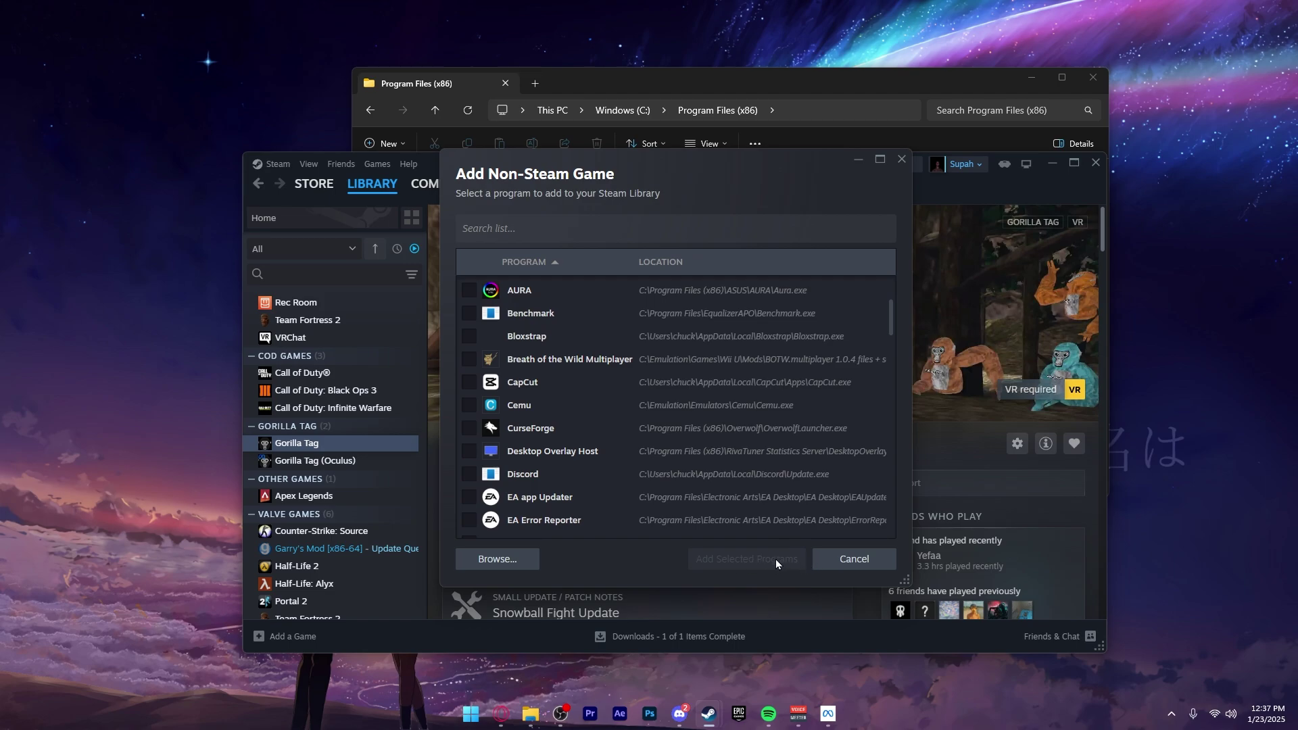
click(826, 559)
- Name the non-Steam shortcut Gorilla Tag (Oculus) and close its properties
key(BackSpace)
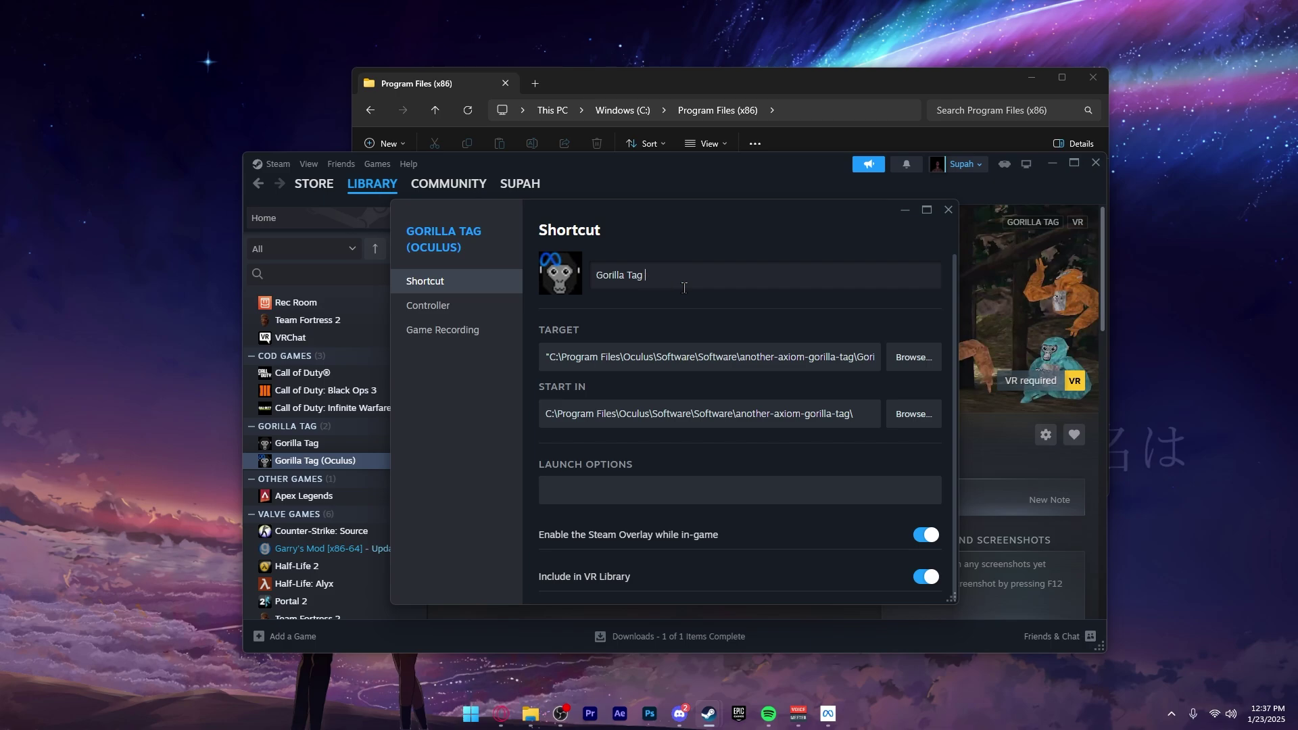
text((Oculus))
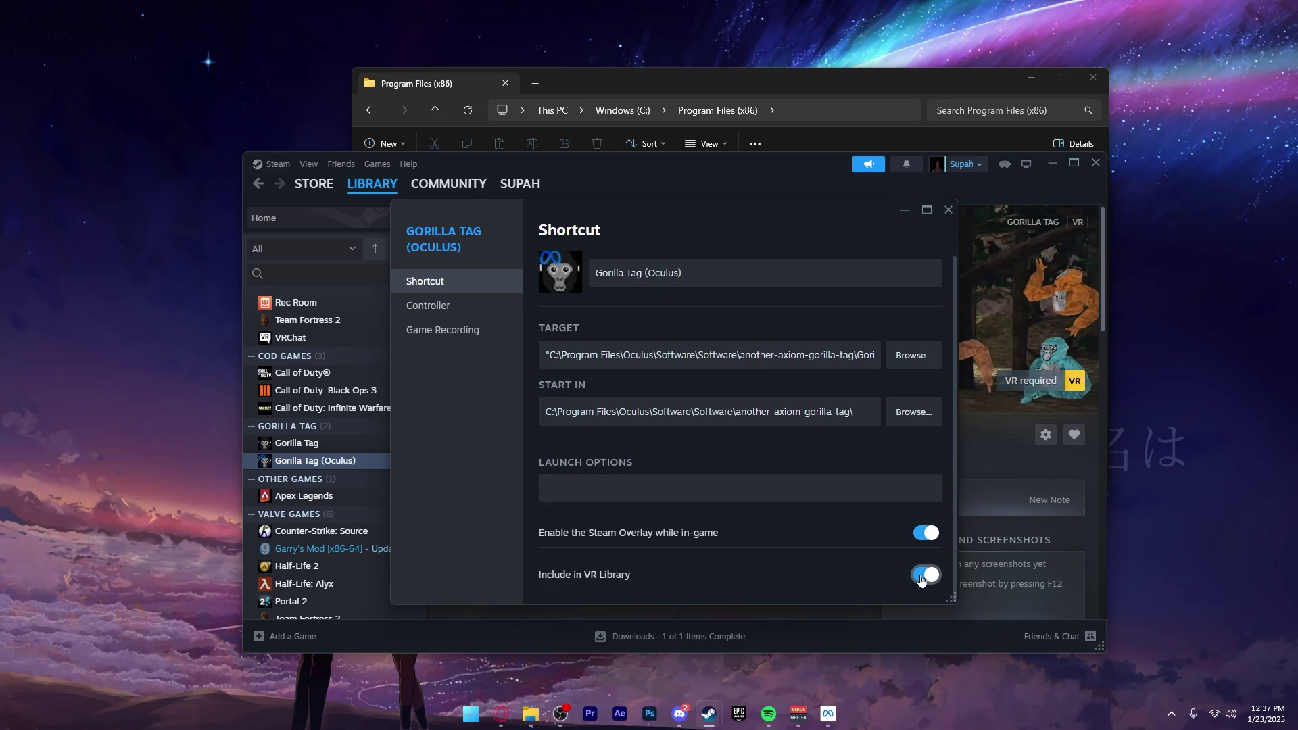
click(949, 209)
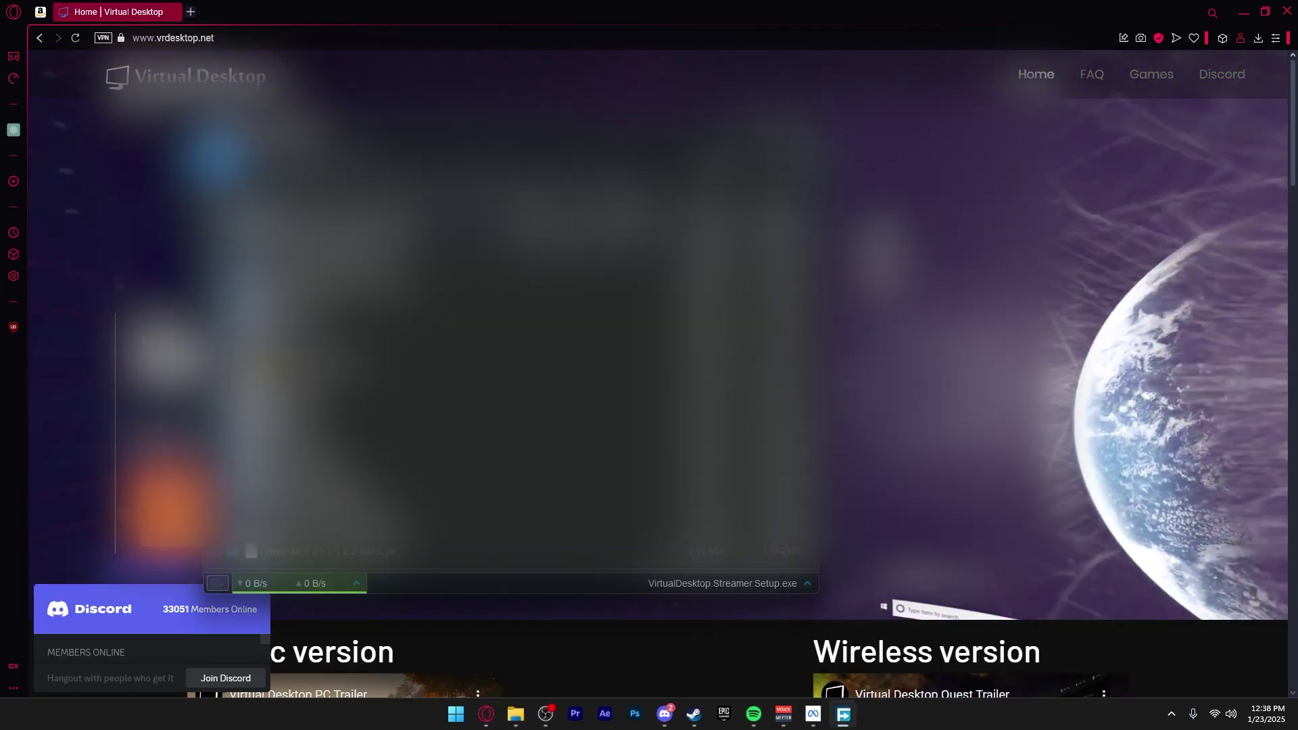
- Locate the downloaded VirtualDesktop.Streamer.Setup.exe in the Clean folder and bring up its file actions
click(703, 583)
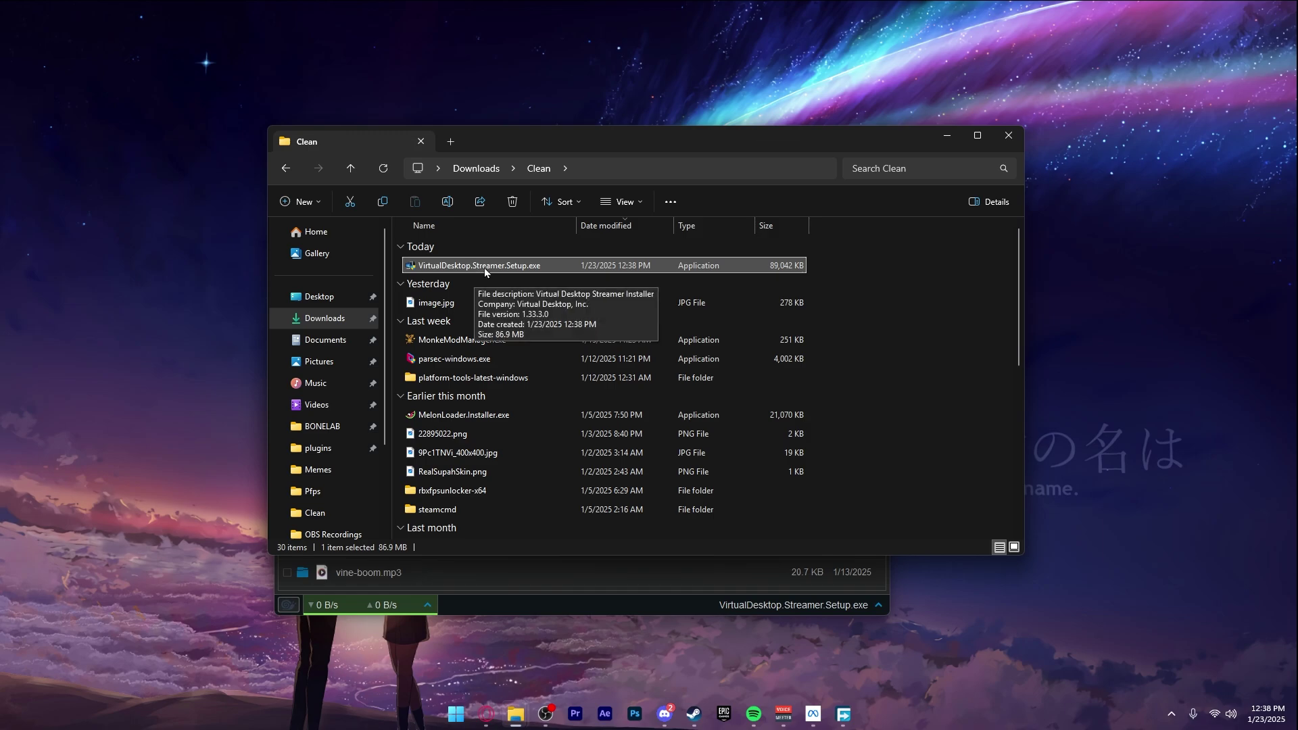
right_click(484, 267)
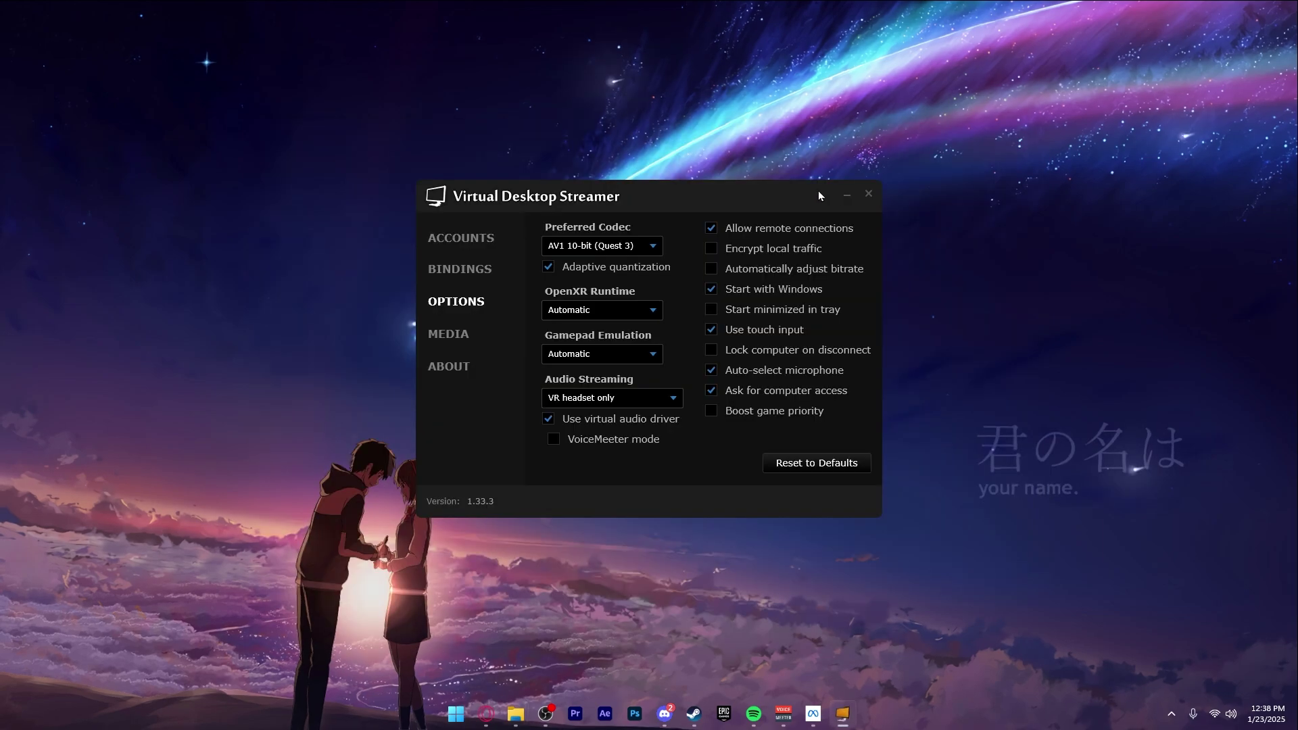
- Check the Meta username in the Virtual Desktop Streamer account settings, then close the window
drag(798, 196, 833, 204)
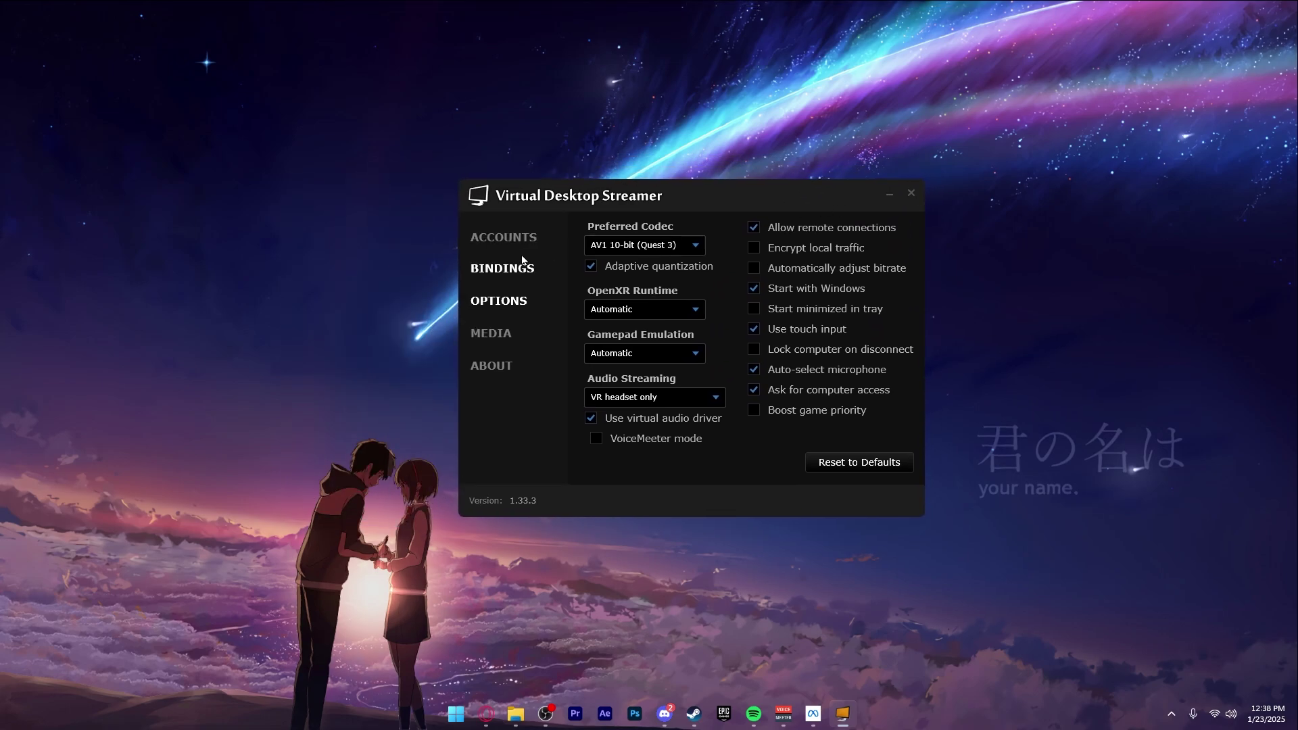
click(522, 242)
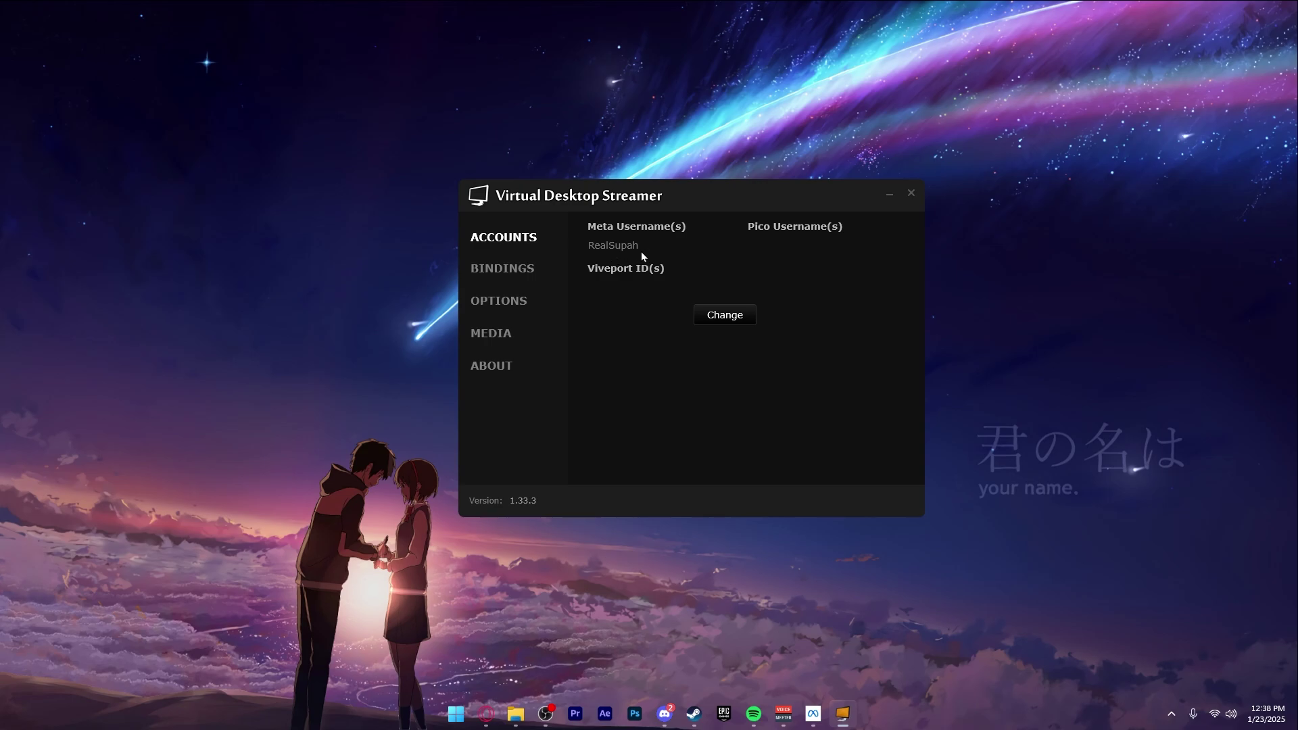
drag(708, 204, 714, 213)
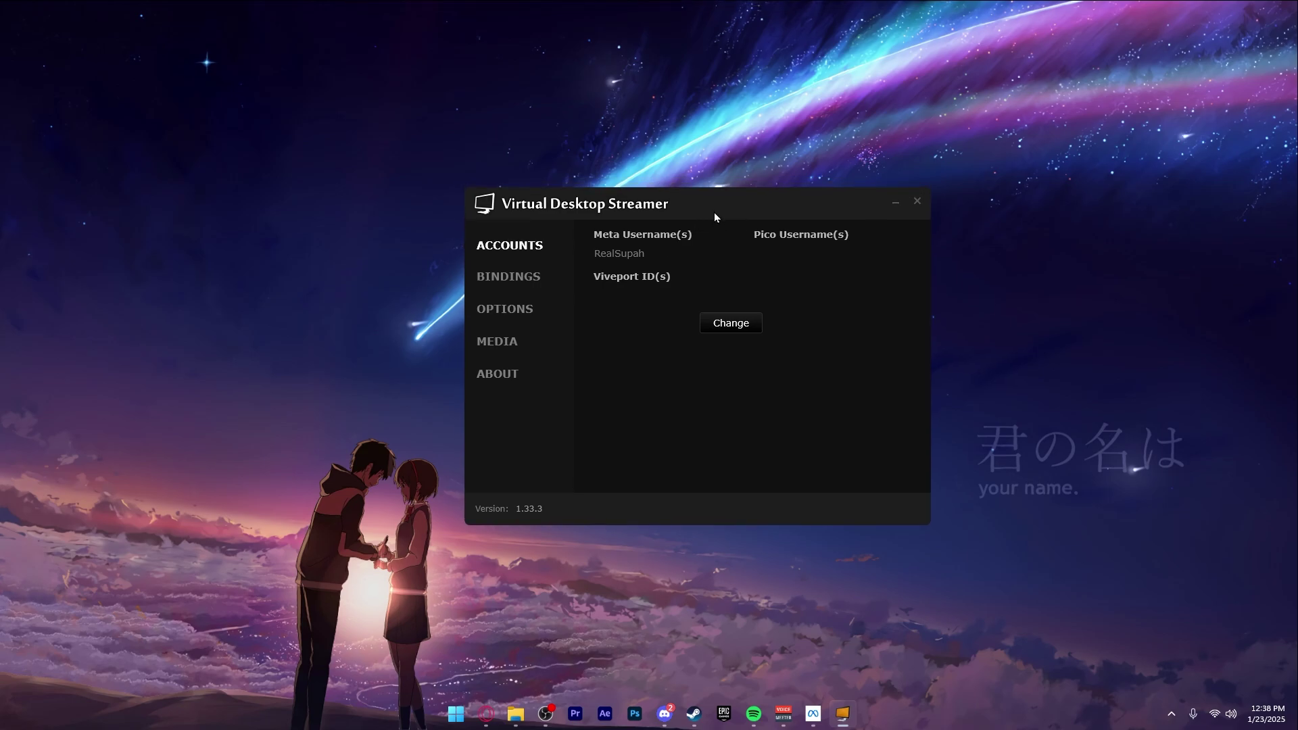
drag(707, 205, 717, 210)
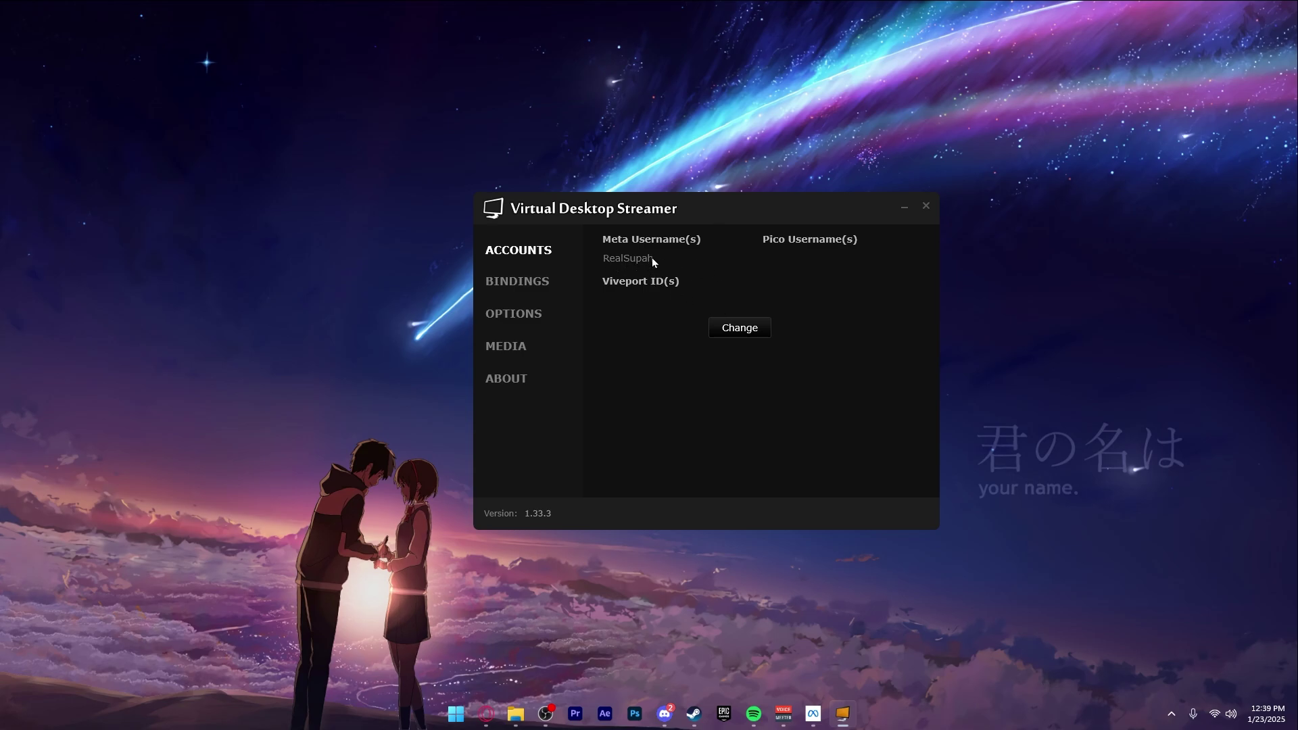
drag(738, 215, 751, 212)
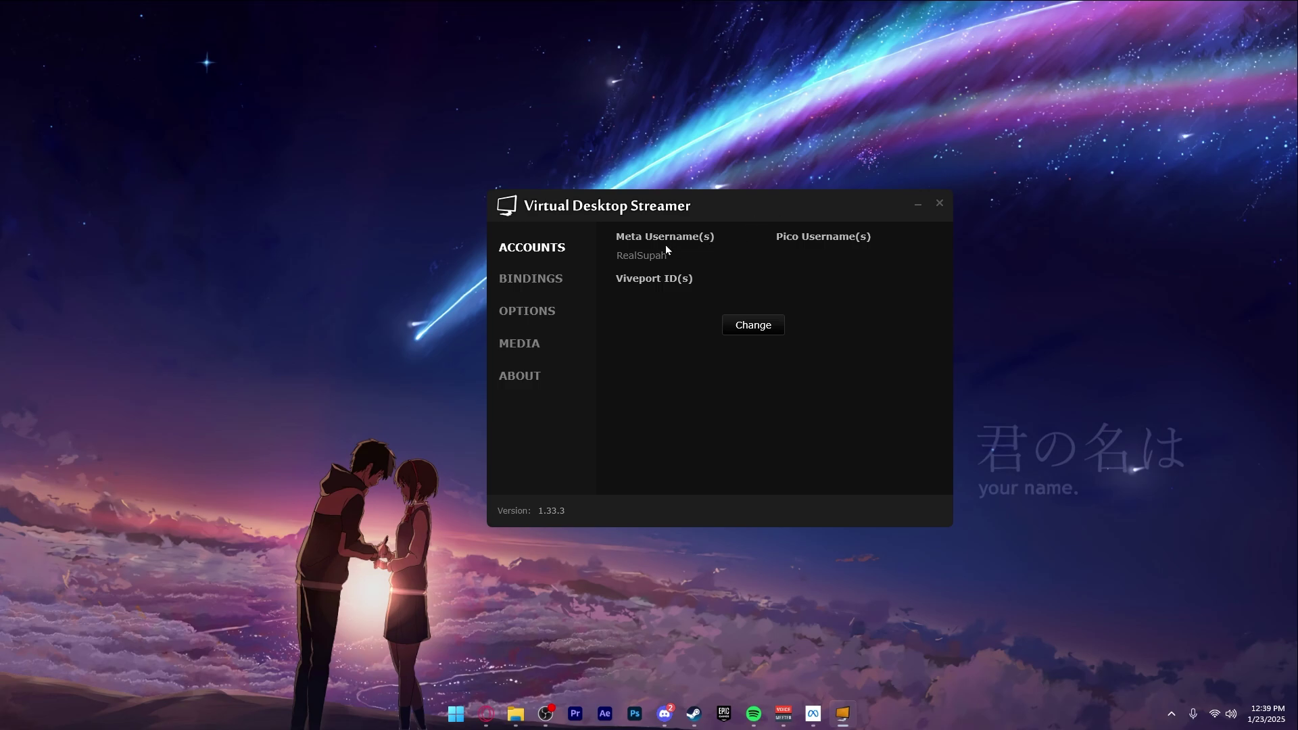
drag(923, 213, 881, 225)
click(897, 217)
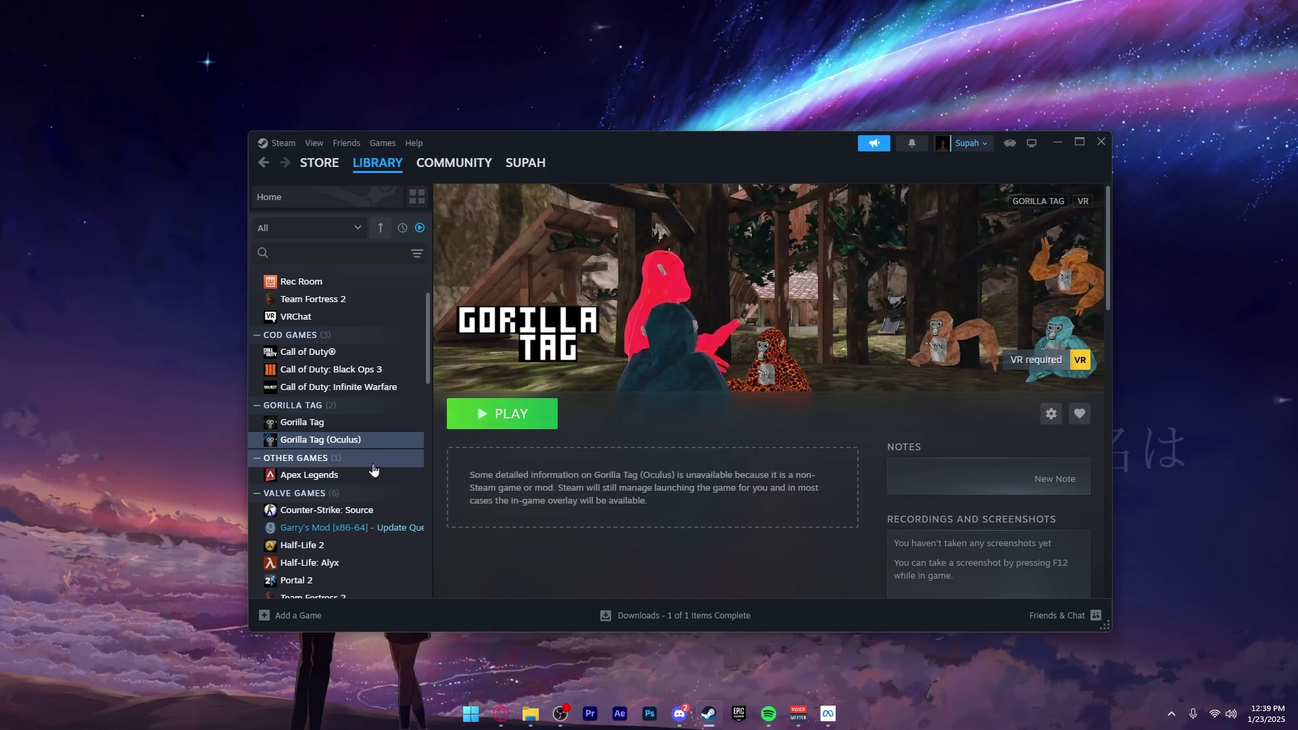
- Compare the Steam library pages of Gorilla Tag and Gorilla Tag (Oculus), then close the Steam window
click(355, 424)
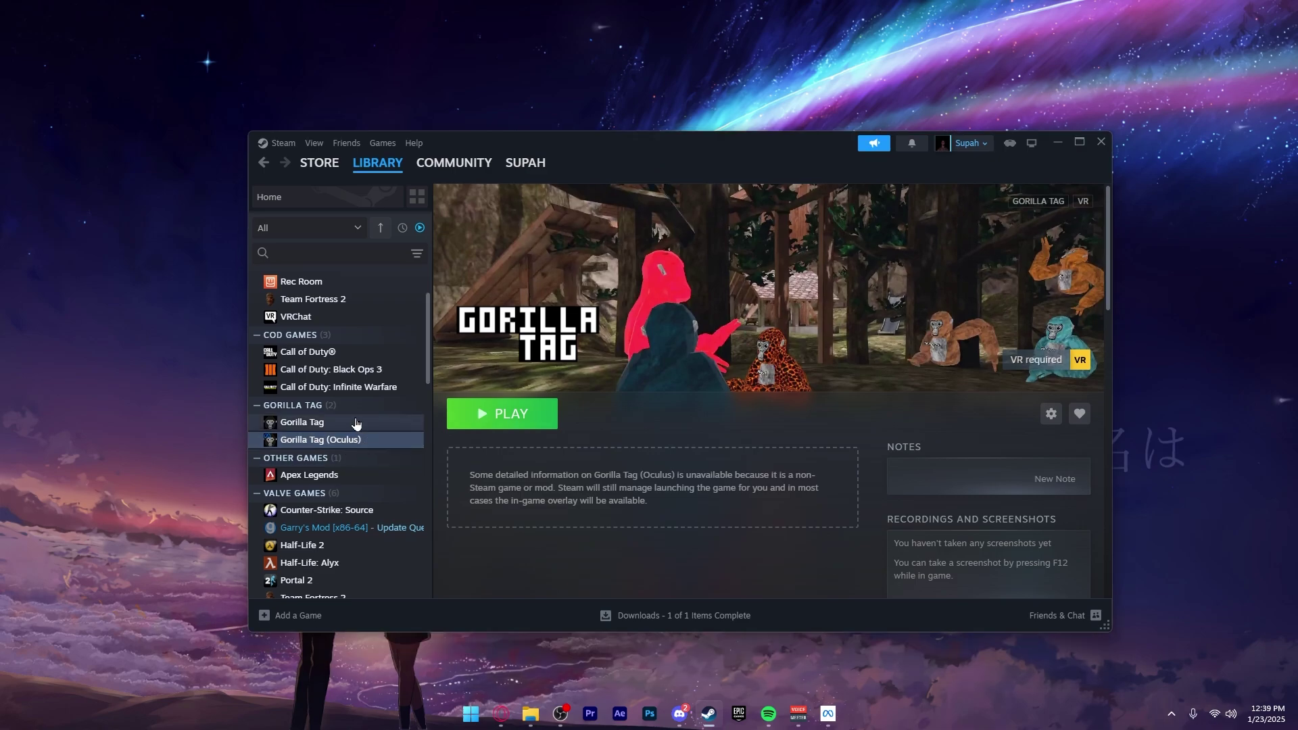
scroll(524, 413, down, 3)
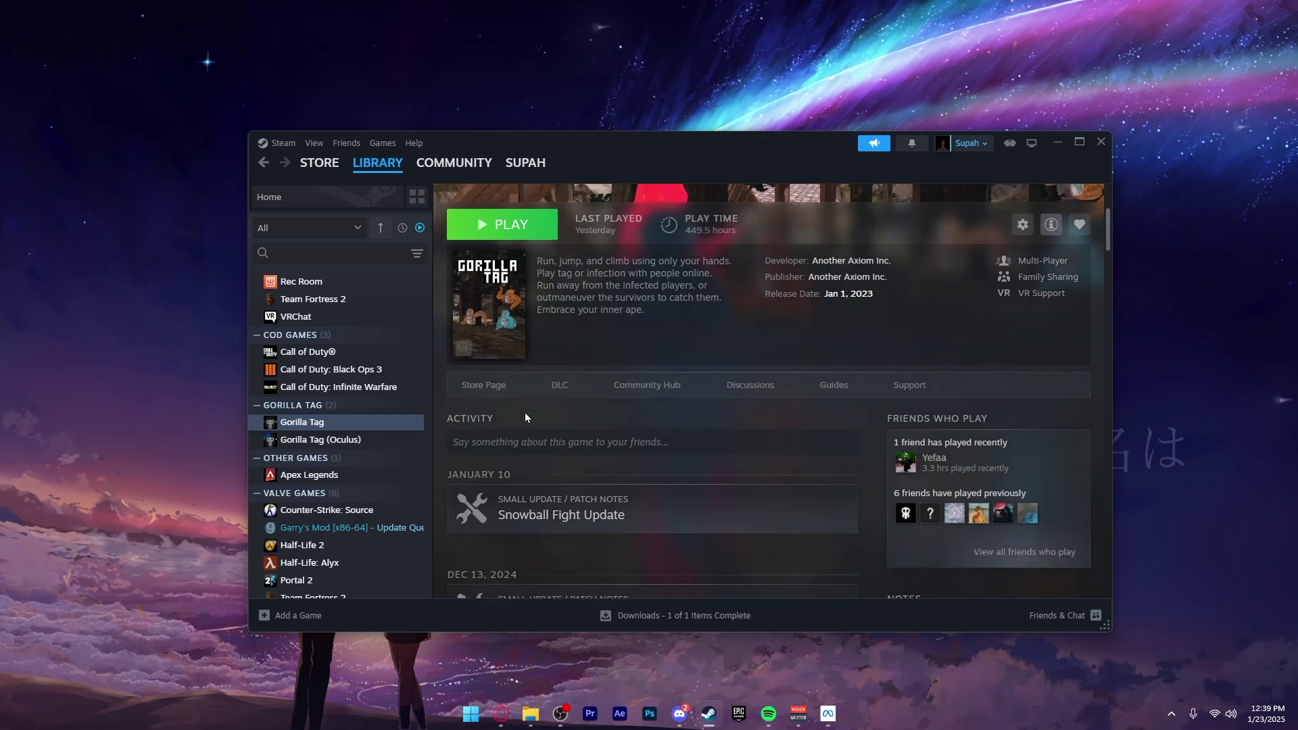
scroll(525, 411, up, 5)
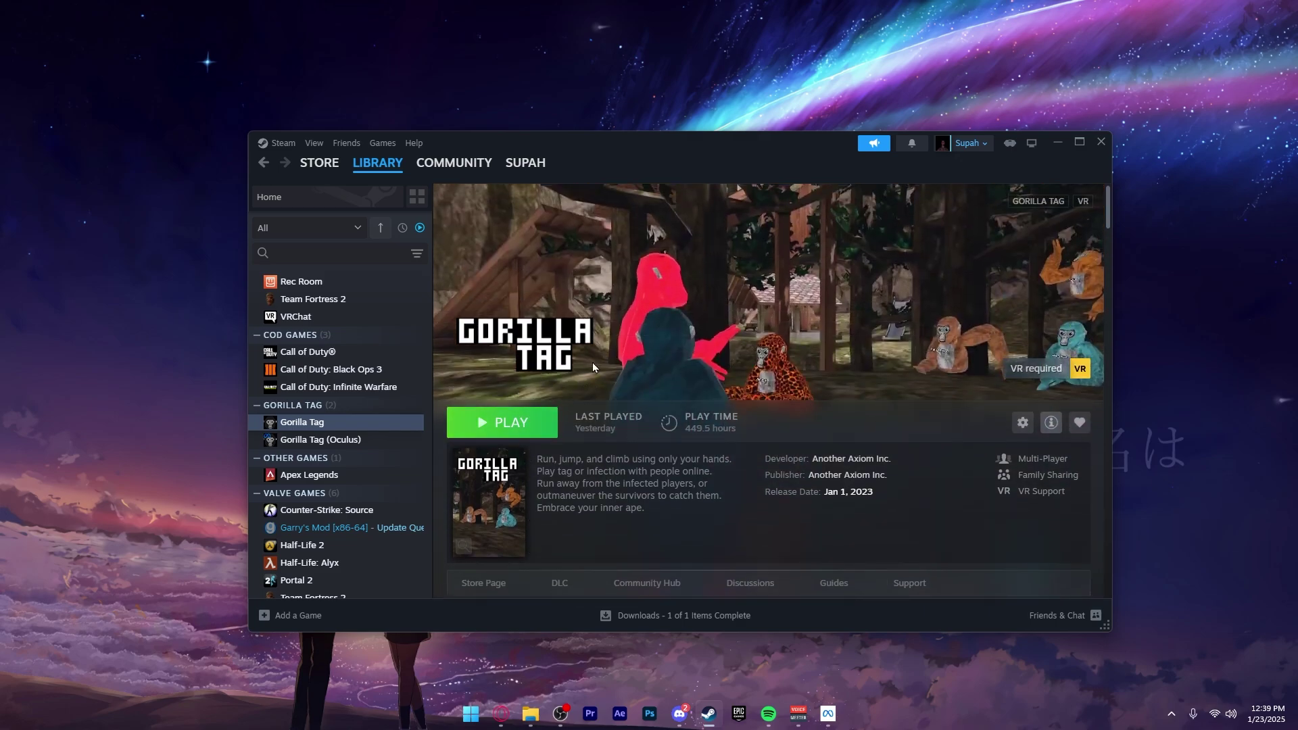
click(364, 441)
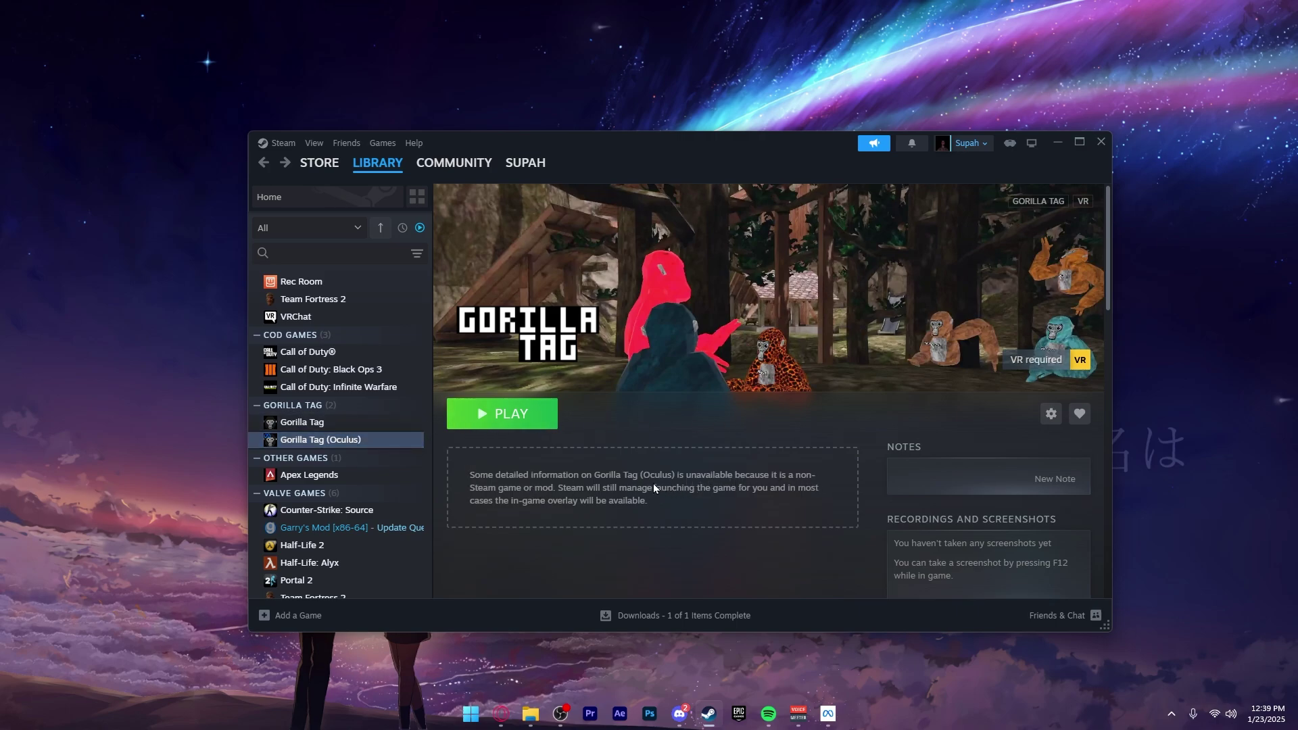
click(1101, 141)
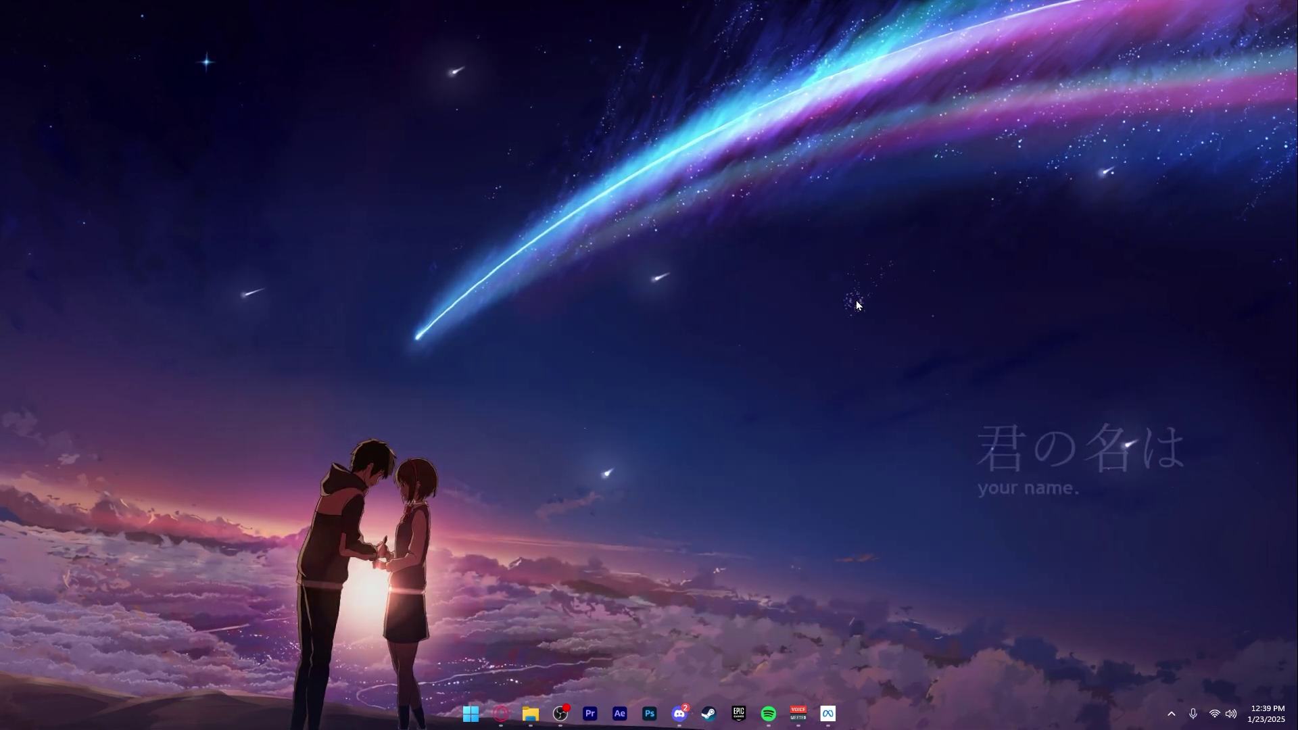